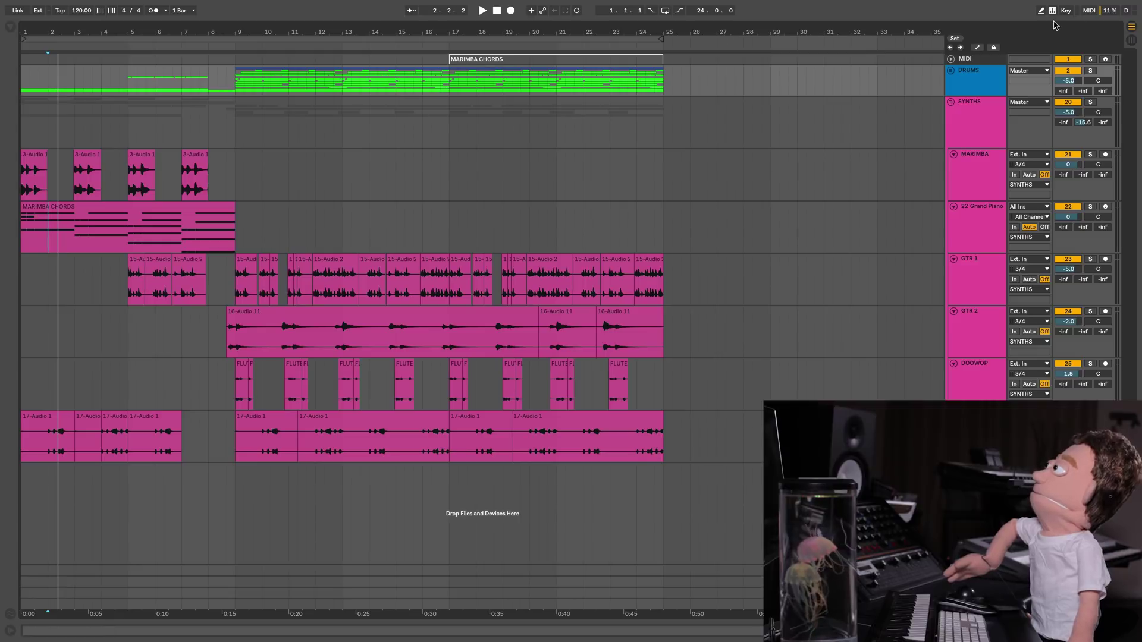
- Unfold DRUMS and select the 808, KICK, 3 Group and inner DRUMS tracks in turn
left_click(951, 72)
left_click(991, 179)
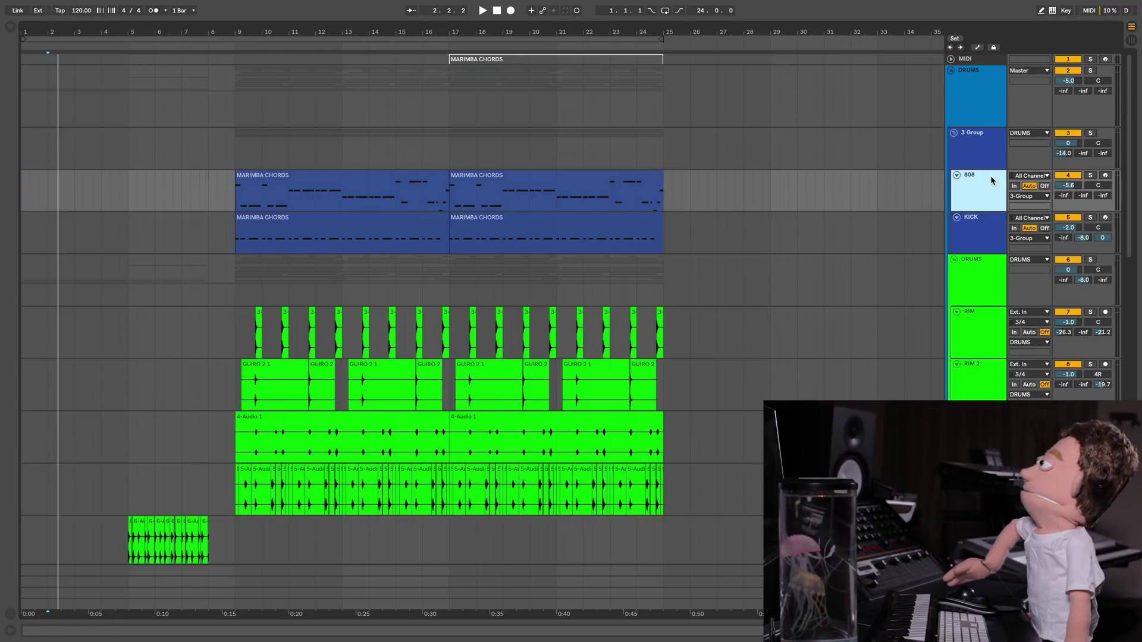
left_click(980, 222)
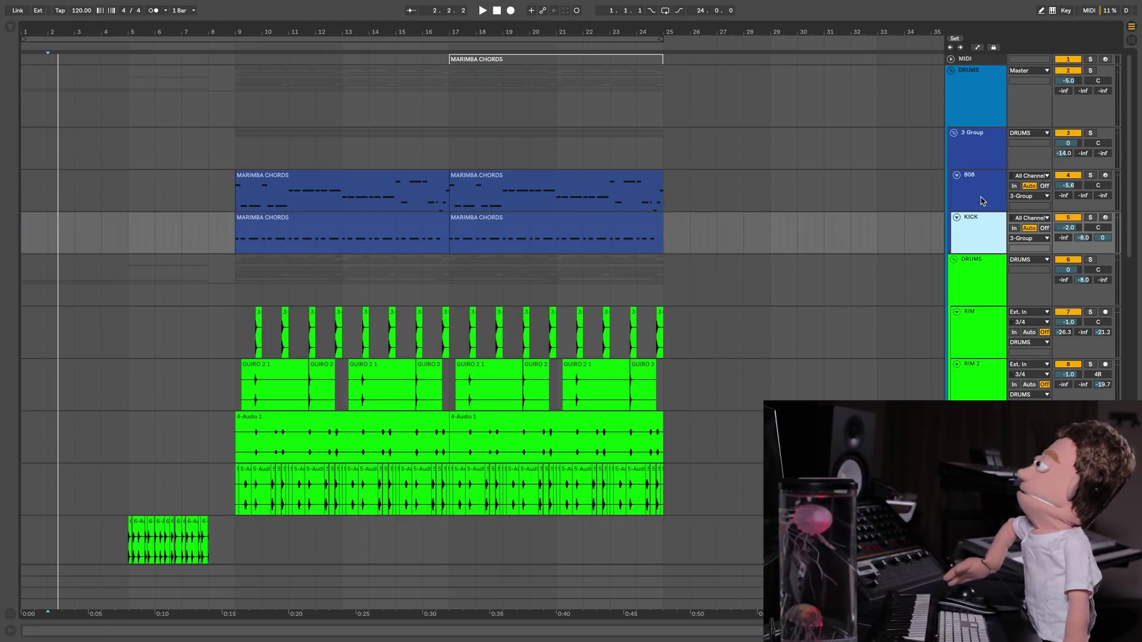
left_click(987, 161)
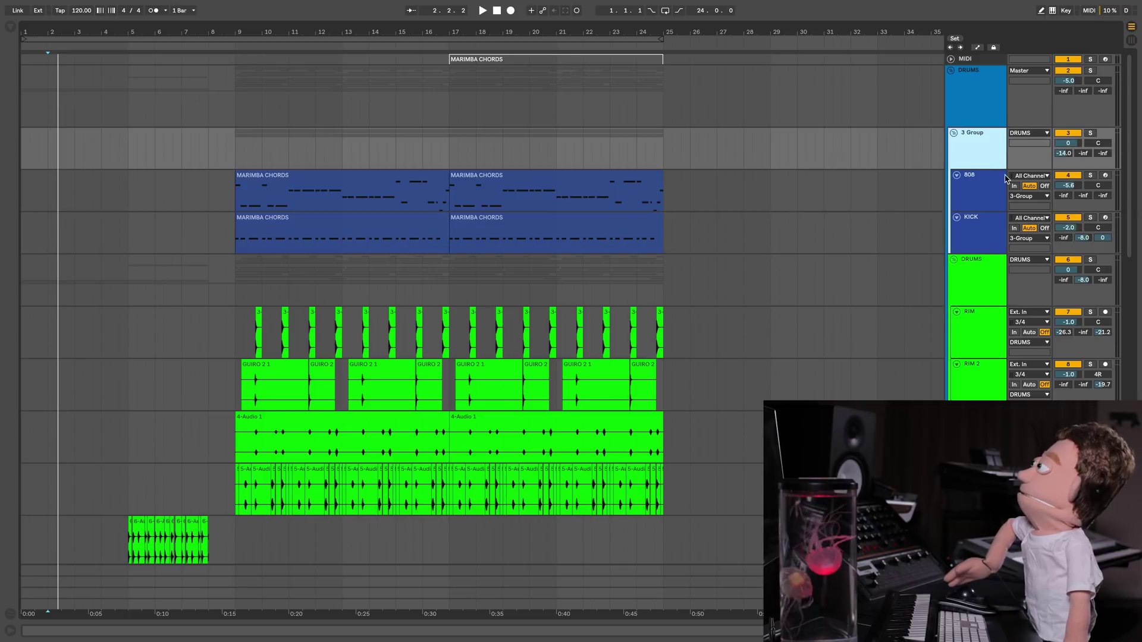
left_click(973, 289)
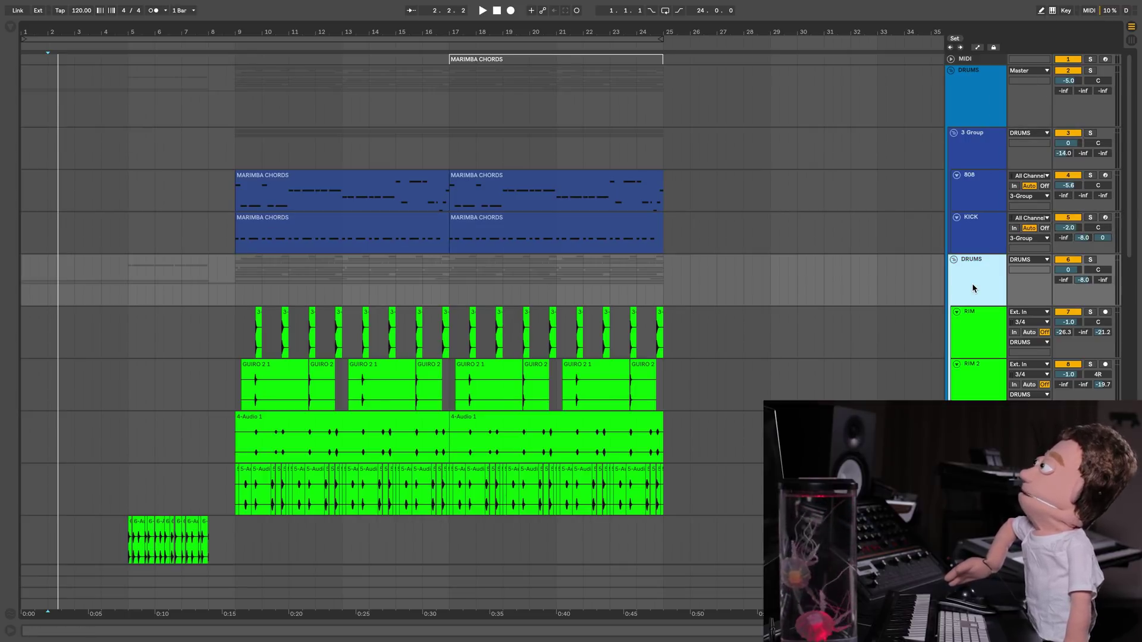
- Show the inner DRUMS group's two sidechained Compressors in the device view
scroll(975, 288, "down", 10)
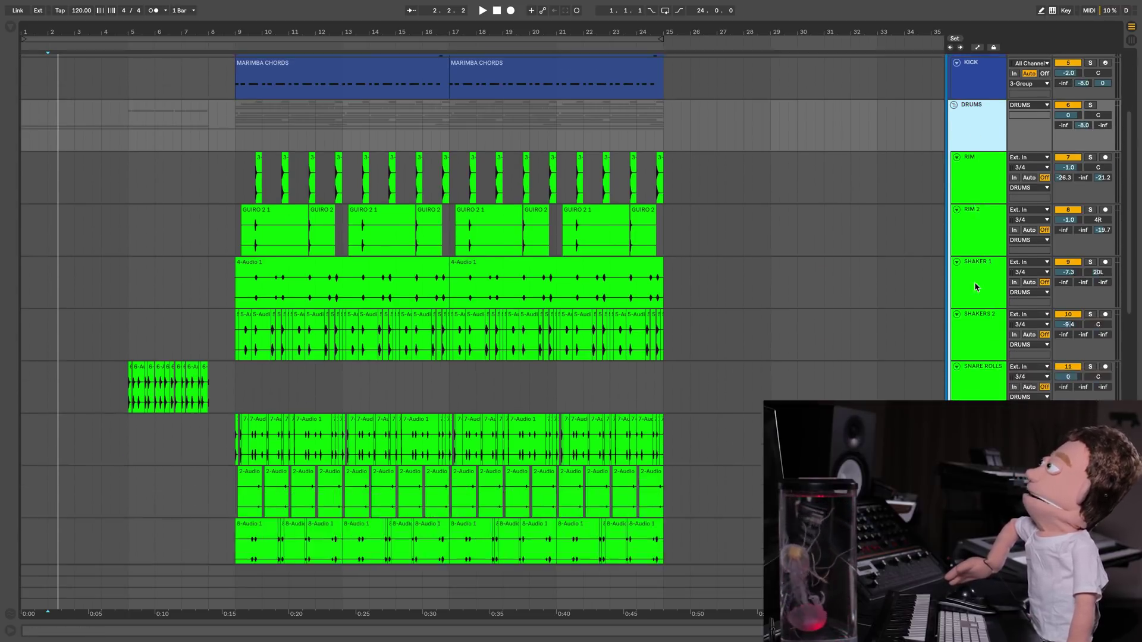
scroll(975, 287, "up", 8)
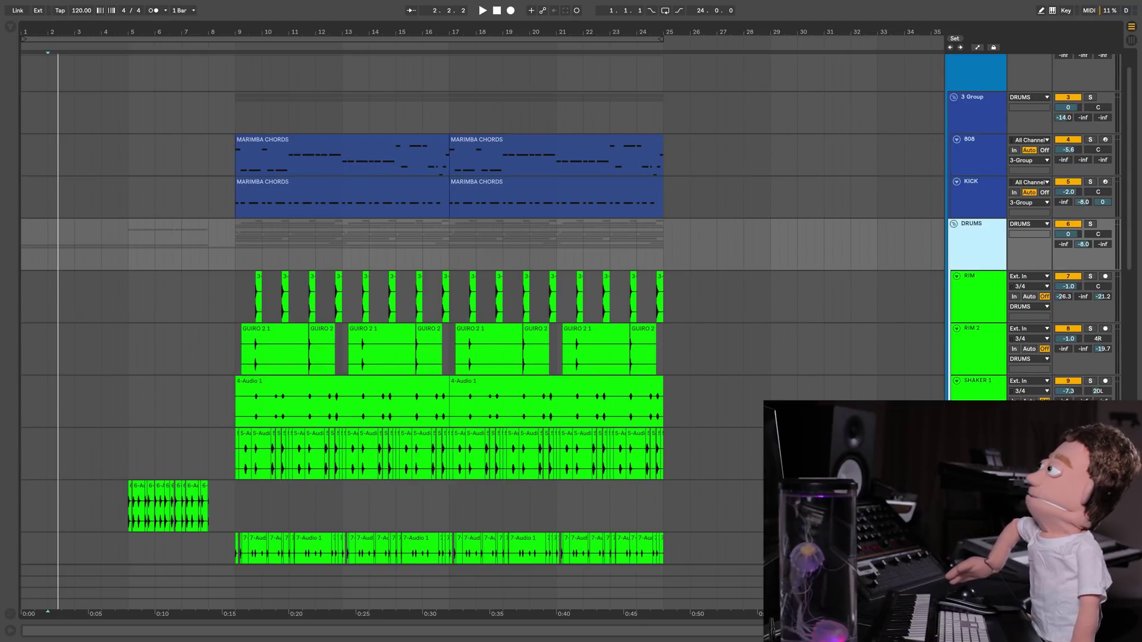
key("super+alt+l")
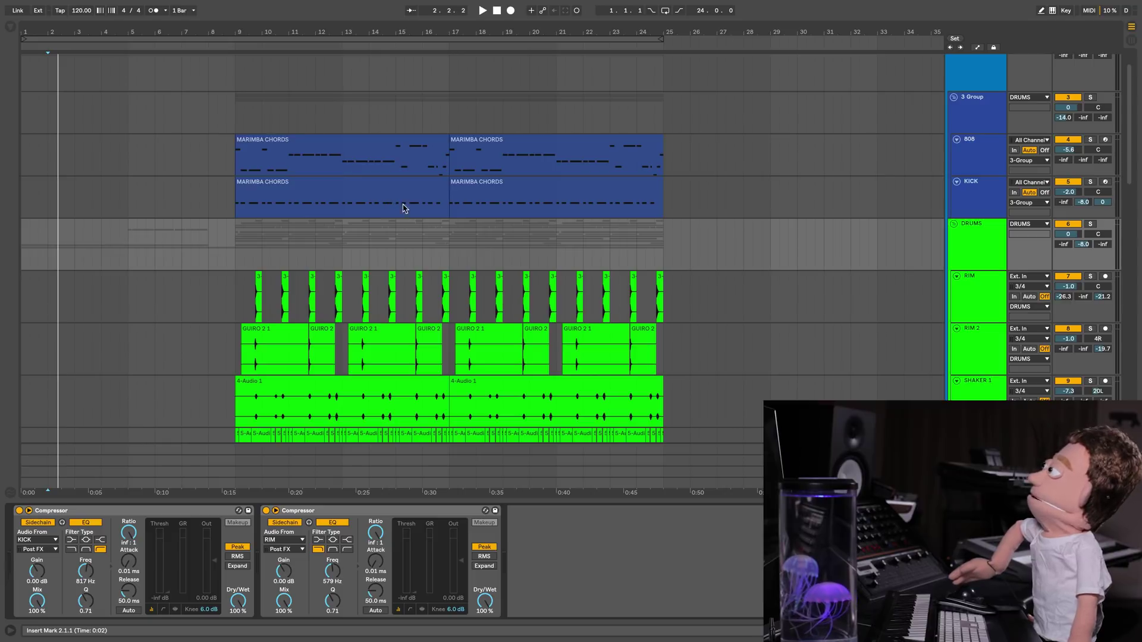
scroll(1002, 105, "up", 2)
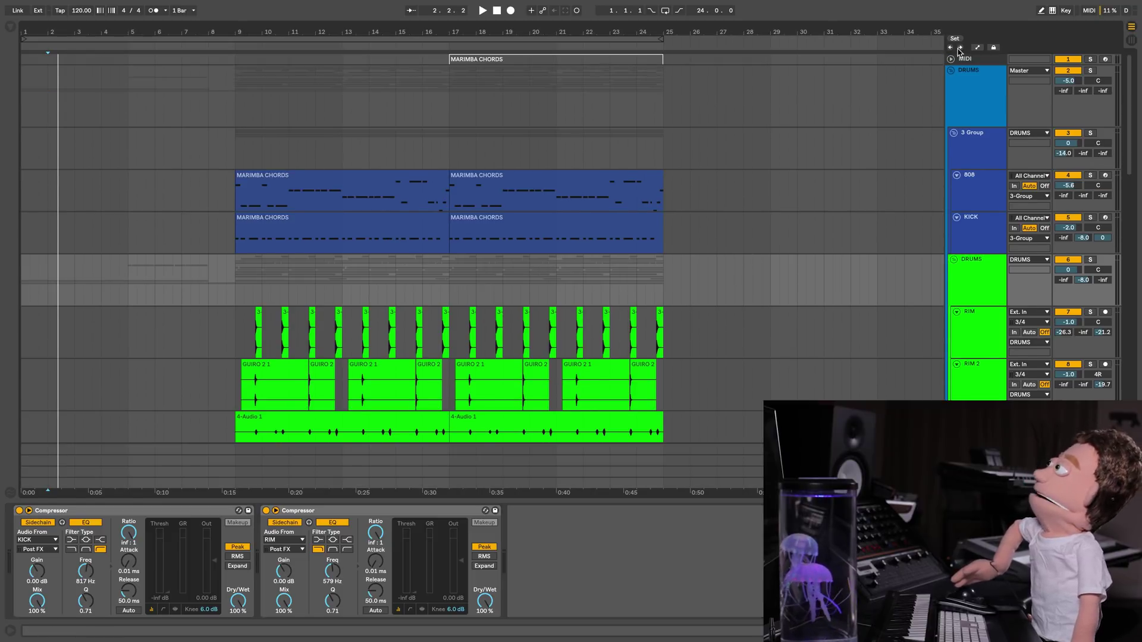
- Fold DRUMS and SYNTHS, reopen DRUMS to look through its tracks, then fold it again
left_click(950, 71)
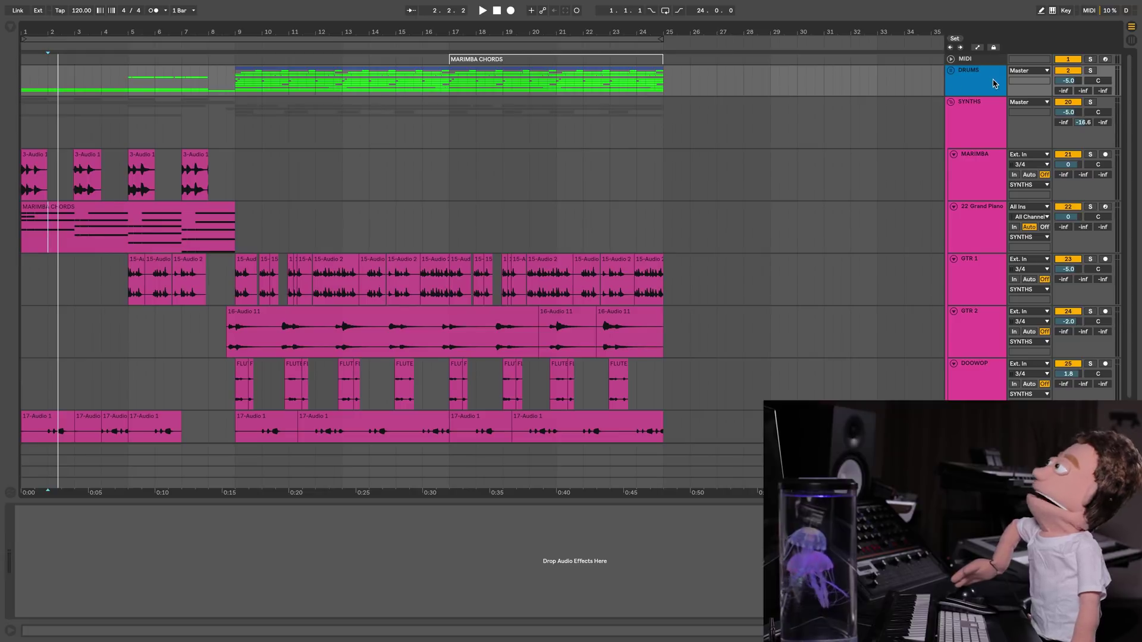
left_click(952, 102)
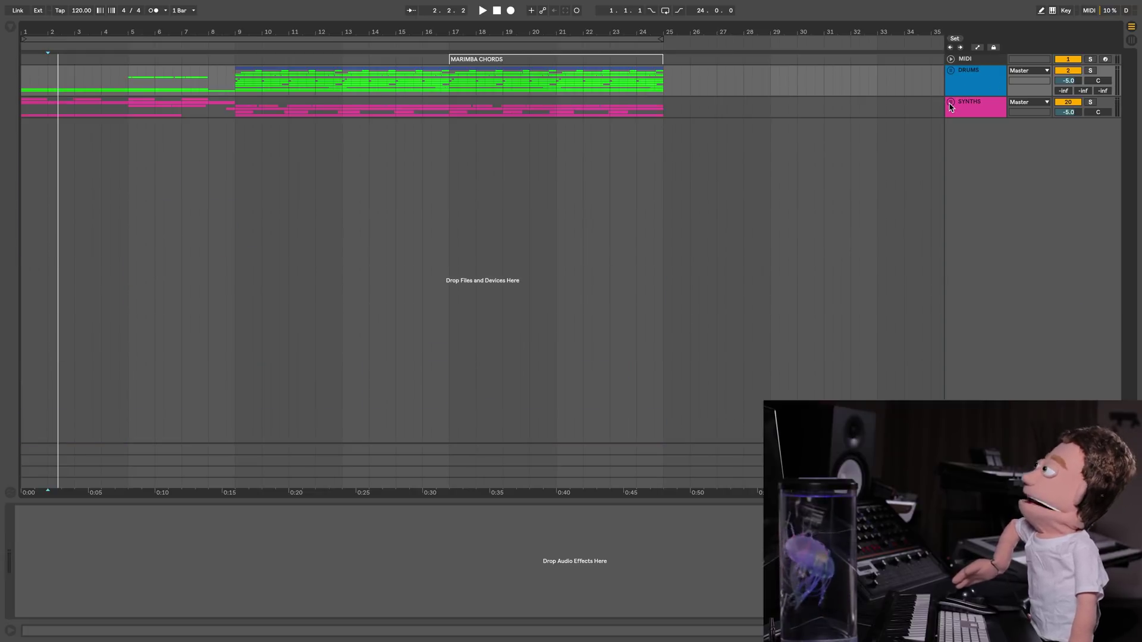
left_click(951, 71)
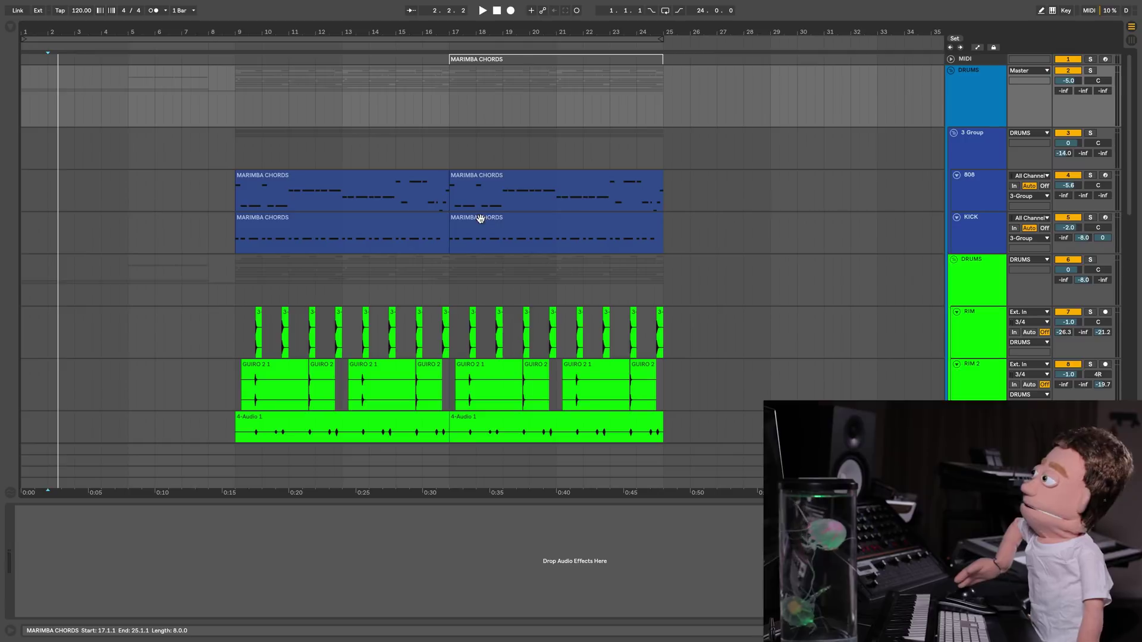
scroll(587, 317, "down", 1)
scroll(587, 317, "up", 1)
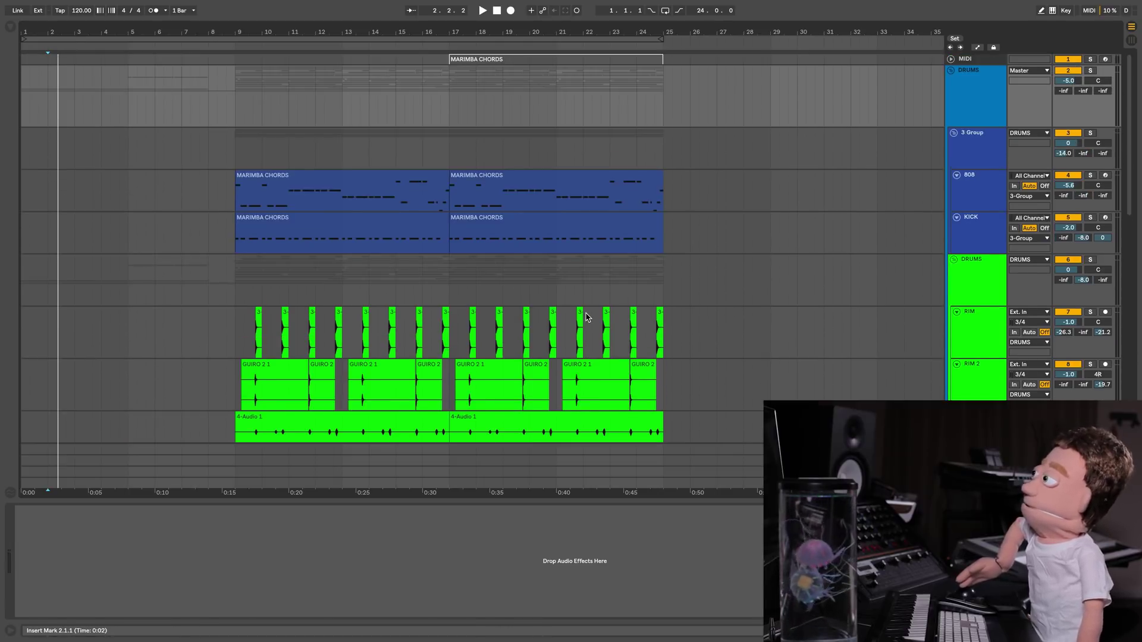
left_click(952, 71)
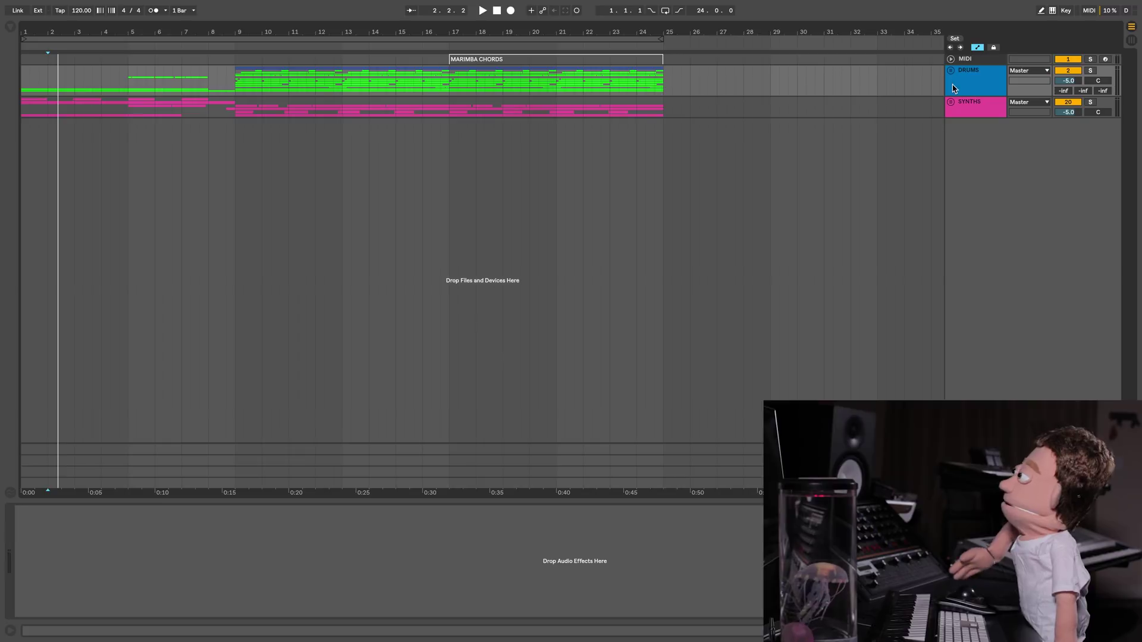
left_click(951, 103)
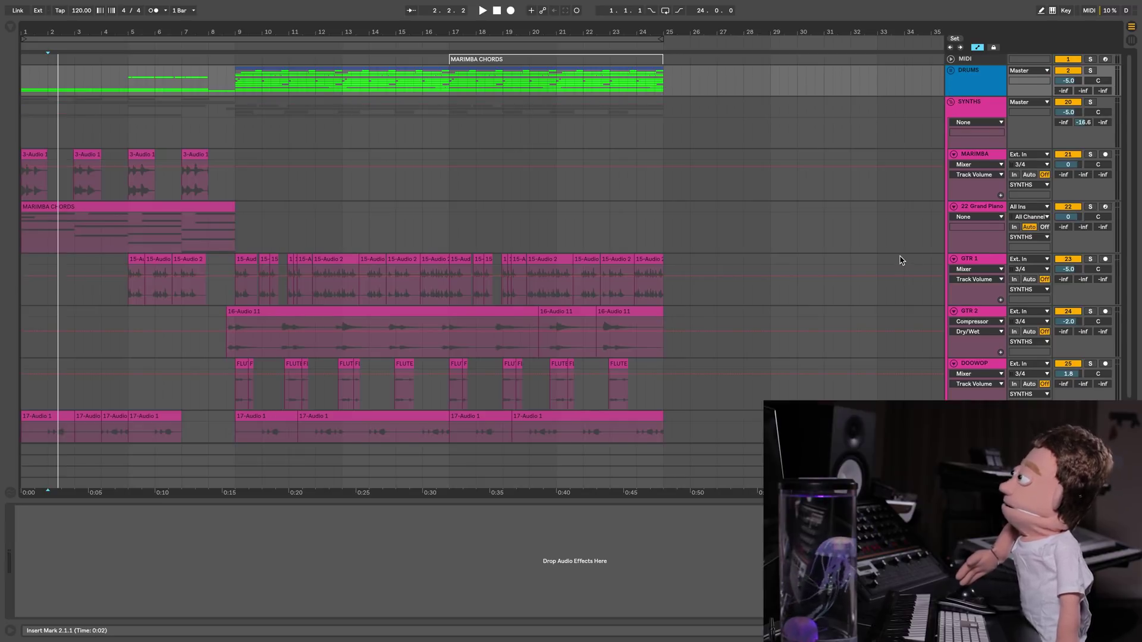
scroll(901, 260, "down", 2)
scroll(901, 260, "down", 1)
scroll(897, 254, "up", 3)
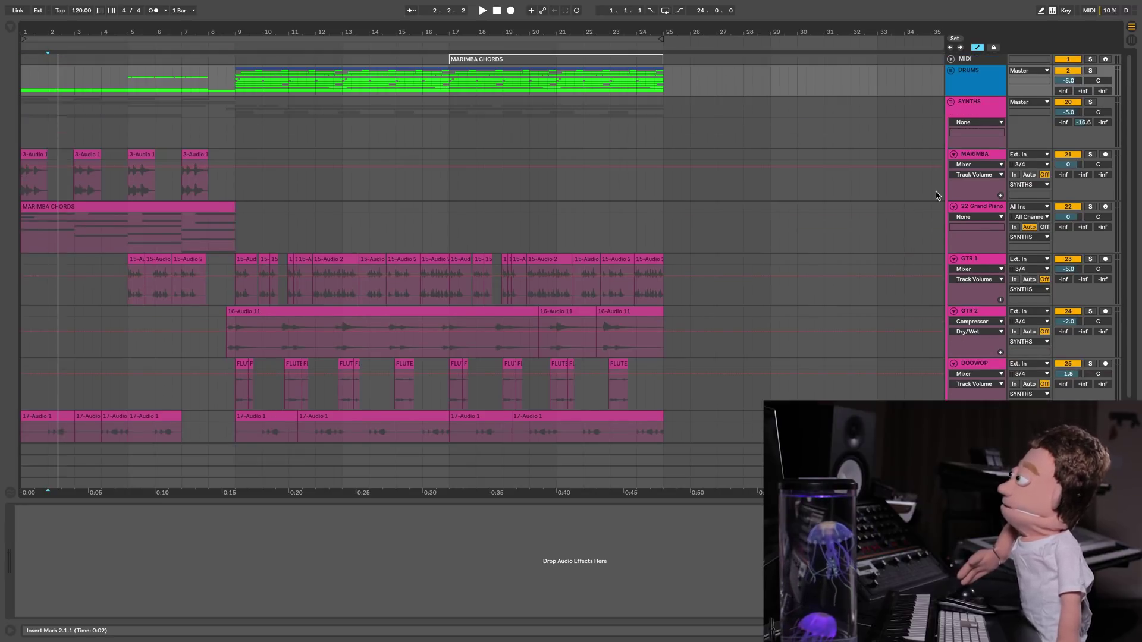
left_click(977, 47)
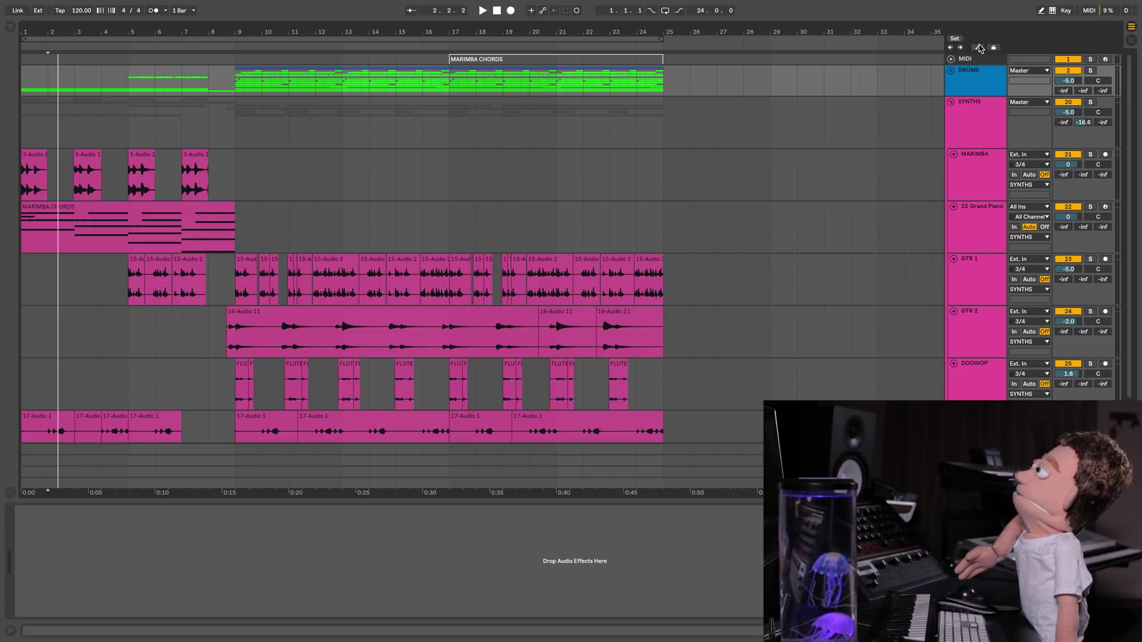
left_click(979, 47)
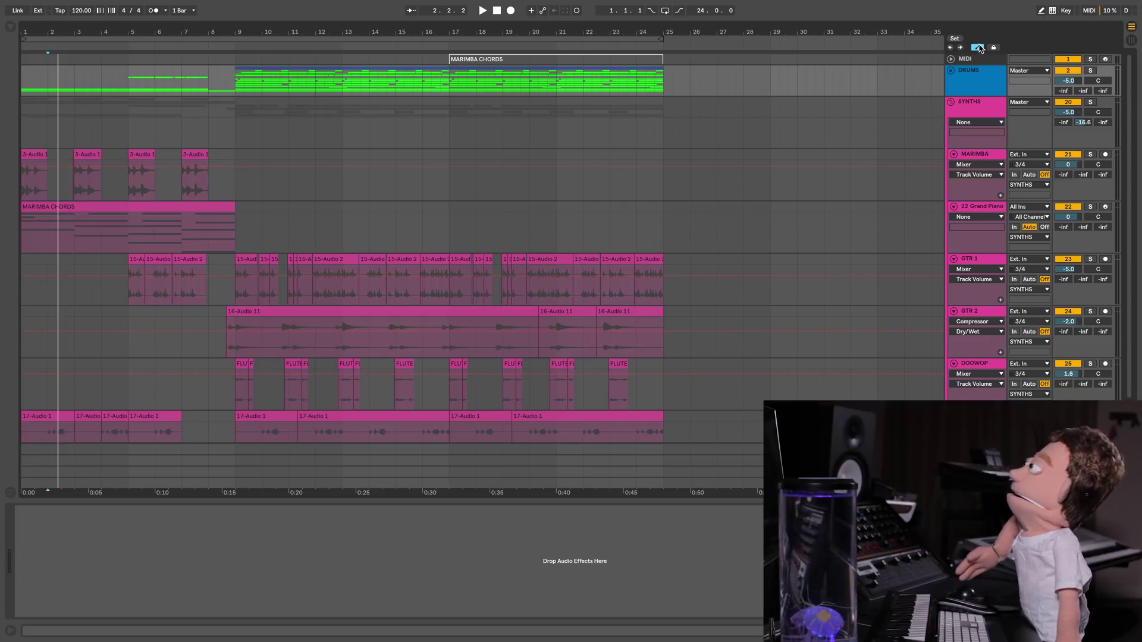
left_click(978, 48)
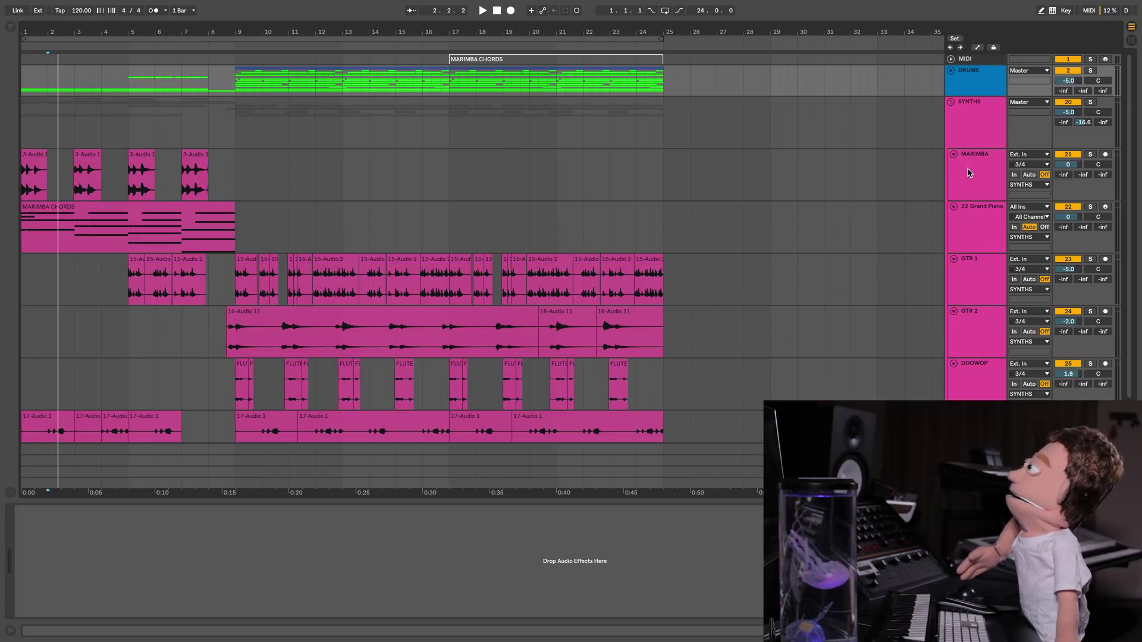
left_click_drag(1074, 272, 1074, 288)
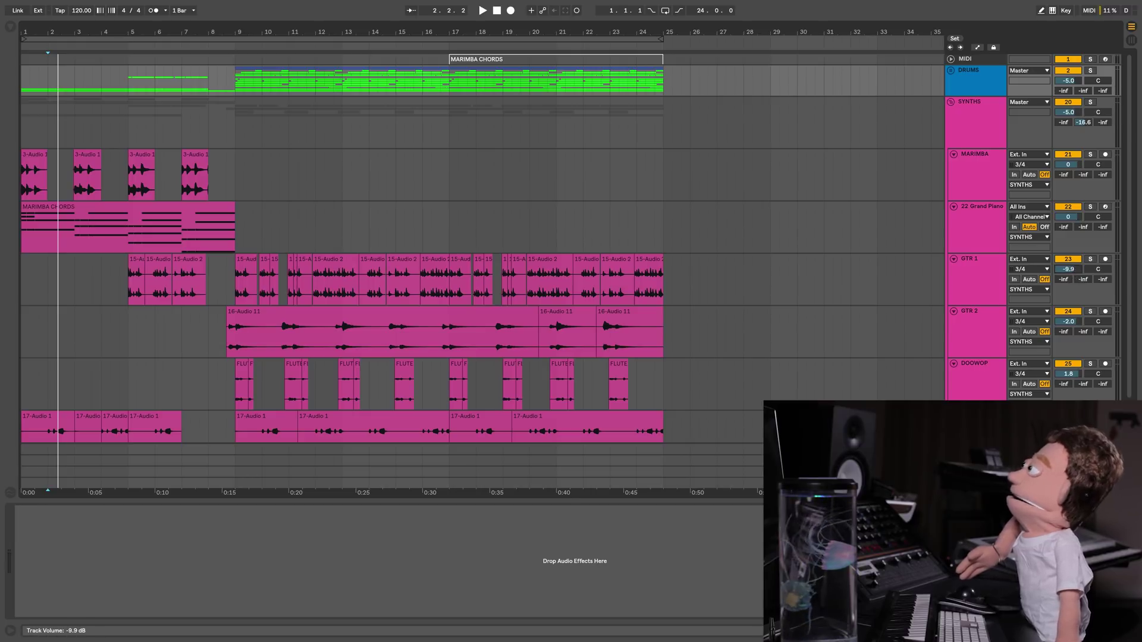
key("ctrl+z")
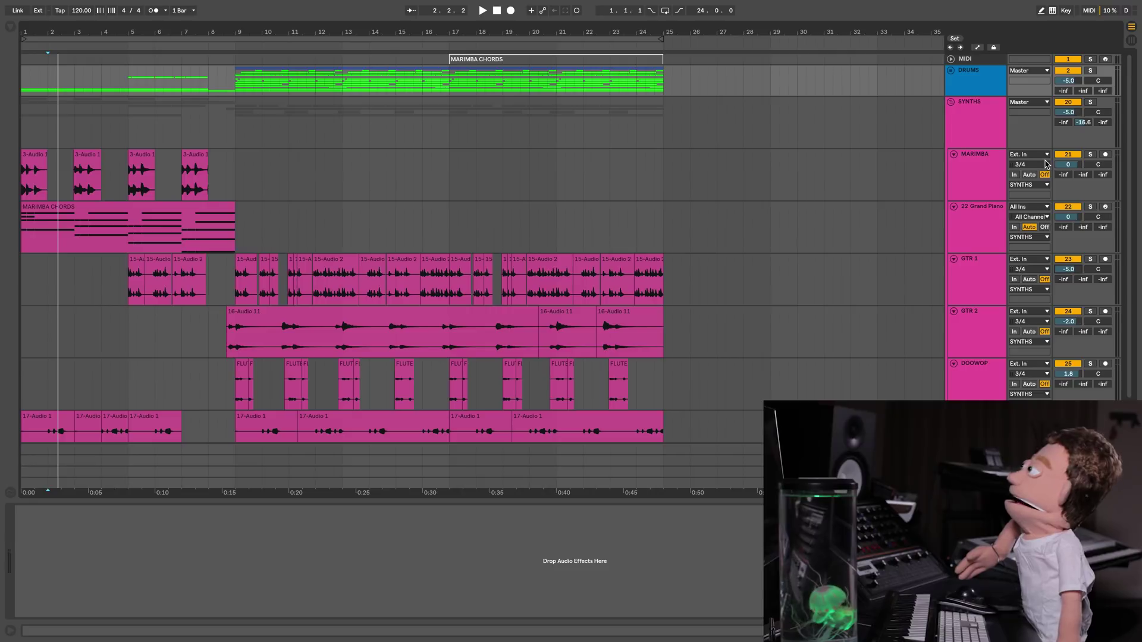
left_click(978, 47)
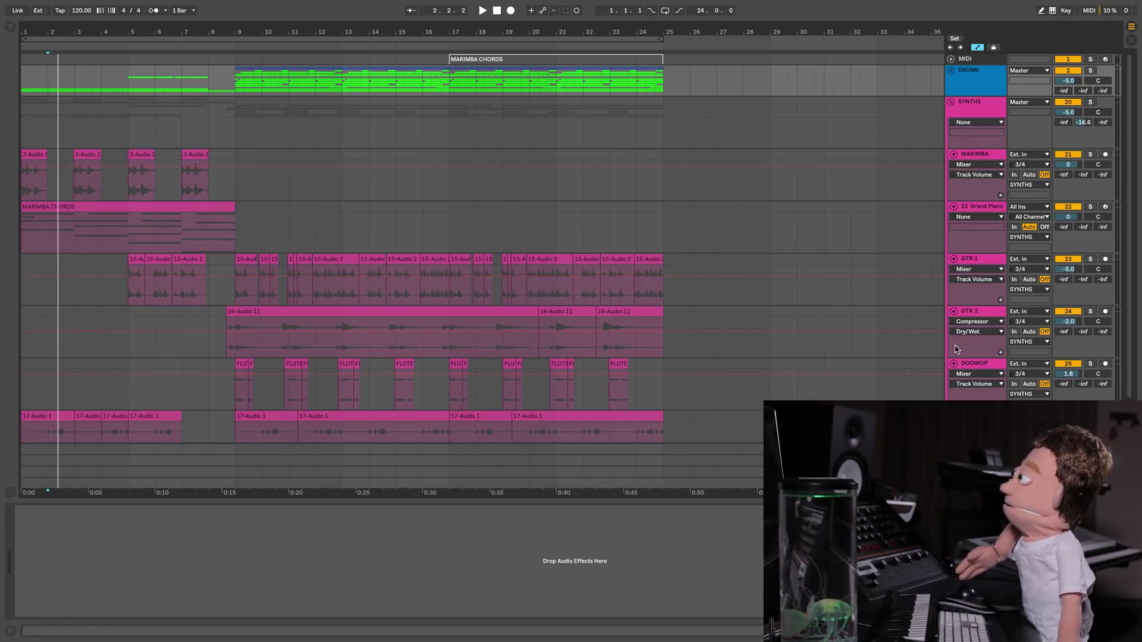
scroll(981, 324, "down", 2)
scroll(981, 324, "down", 2)
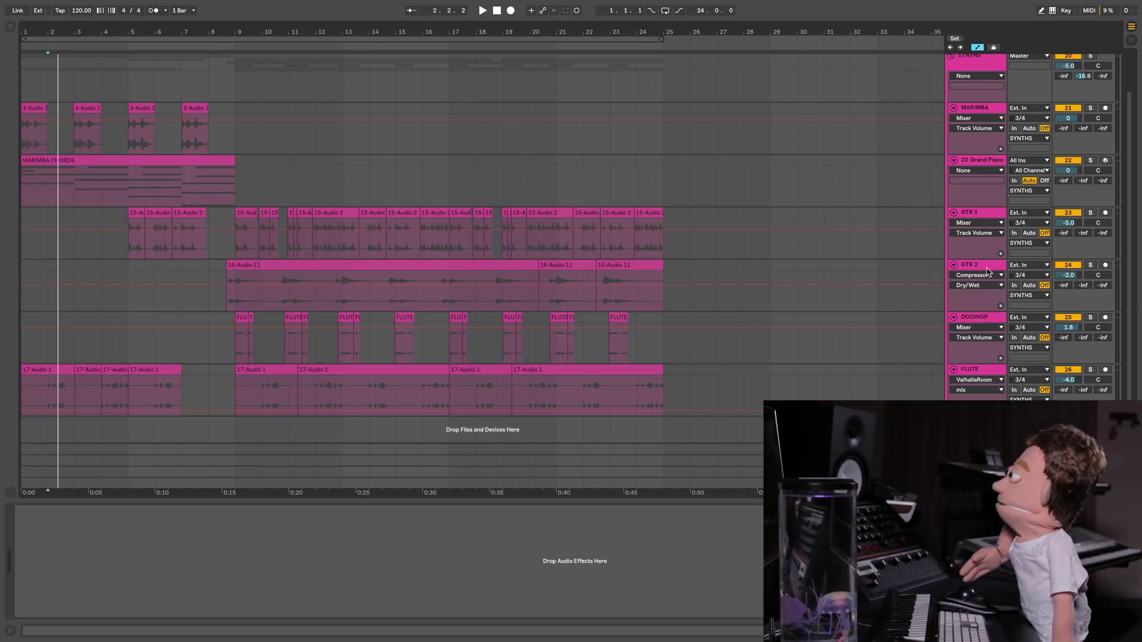
scroll(989, 272, "up", 1)
scroll(989, 272, "up", 3)
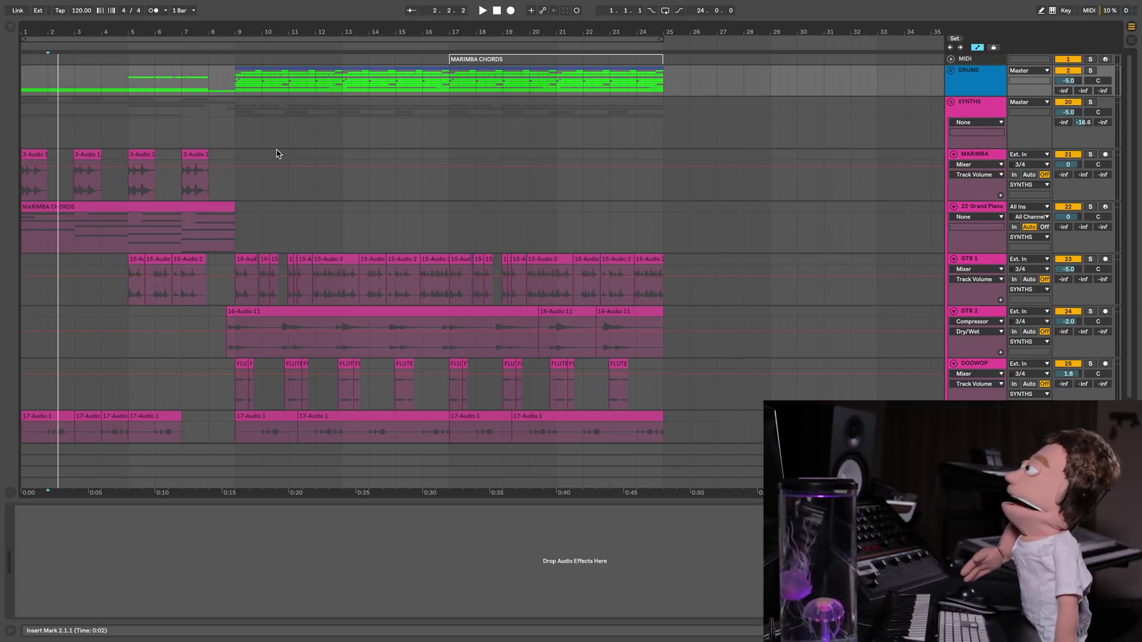
- Add MARIMBA volume breakpoints with bar 15 at -9.0 dB, undo a stray move, and select bars 12–17
left_click(342, 173)
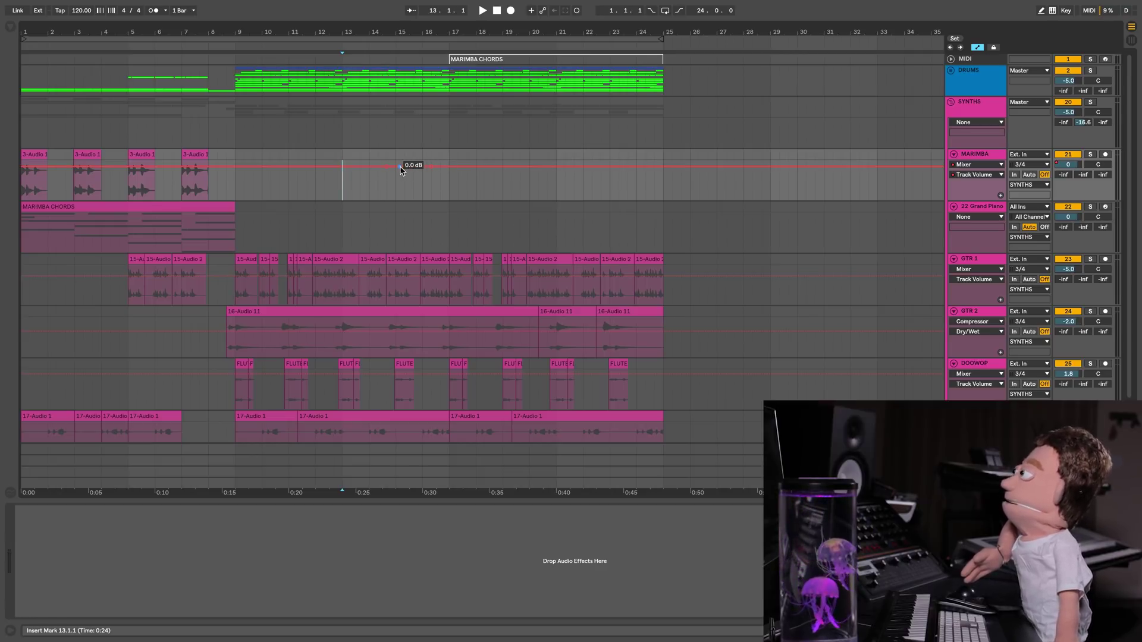
left_click_drag(407, 168, 396, 168)
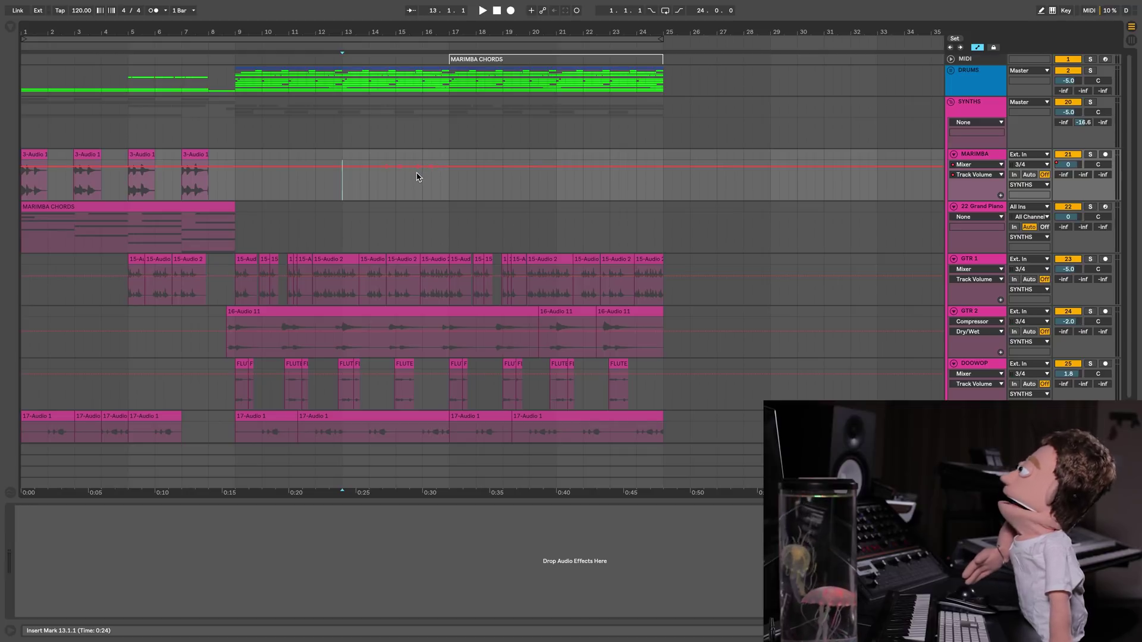
left_click_drag(400, 167, 348, 167)
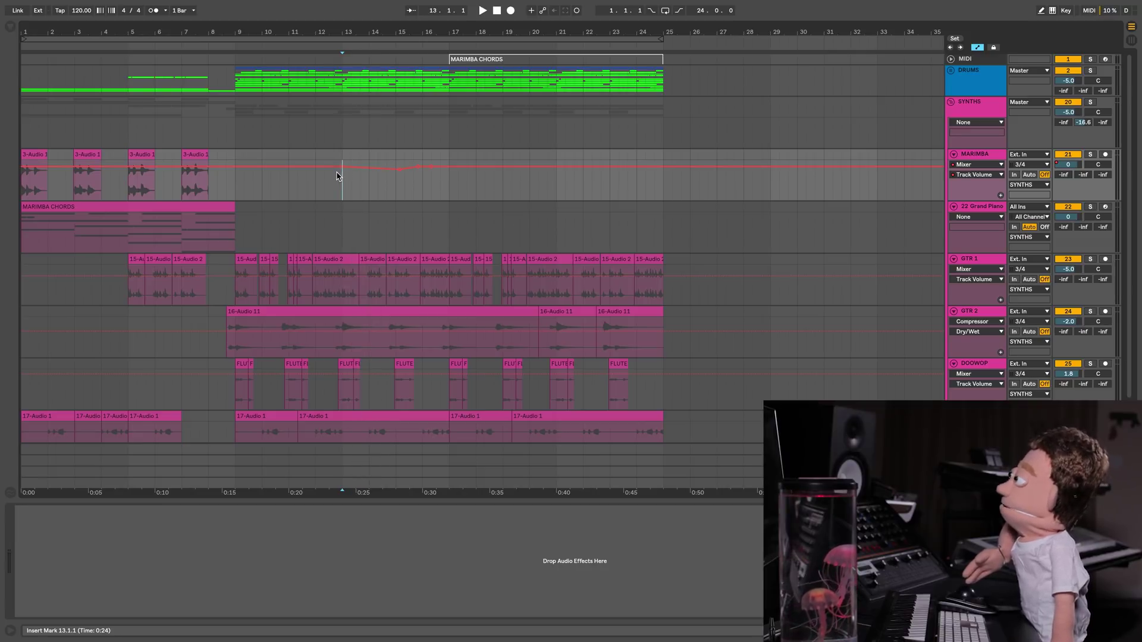
key("ctrl+z")
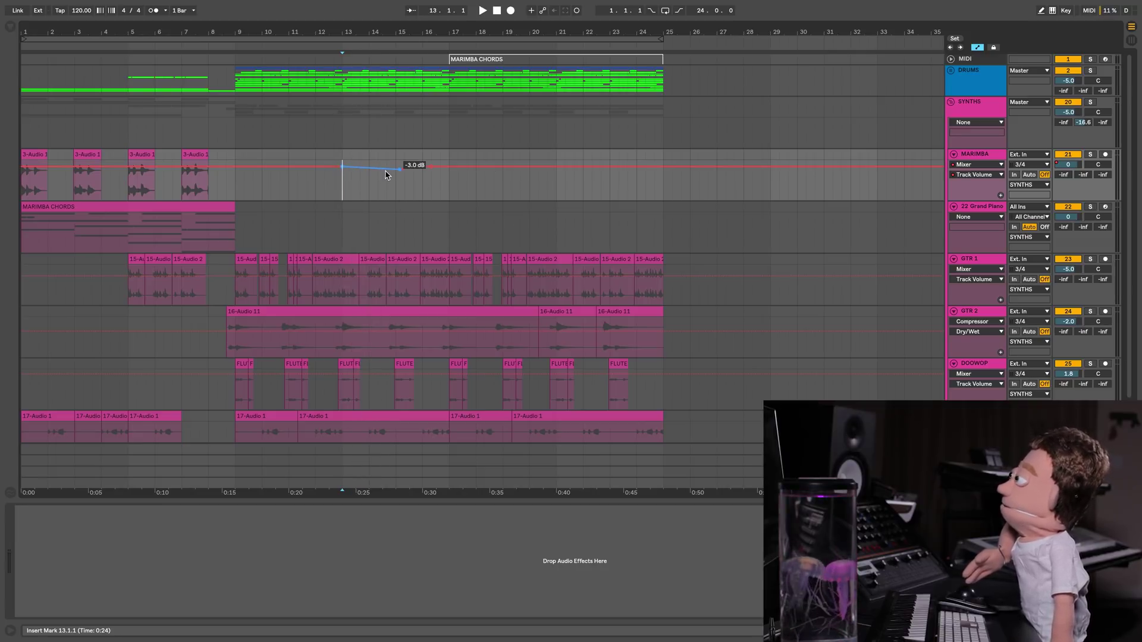
left_click_drag(459, 188, 334, 187)
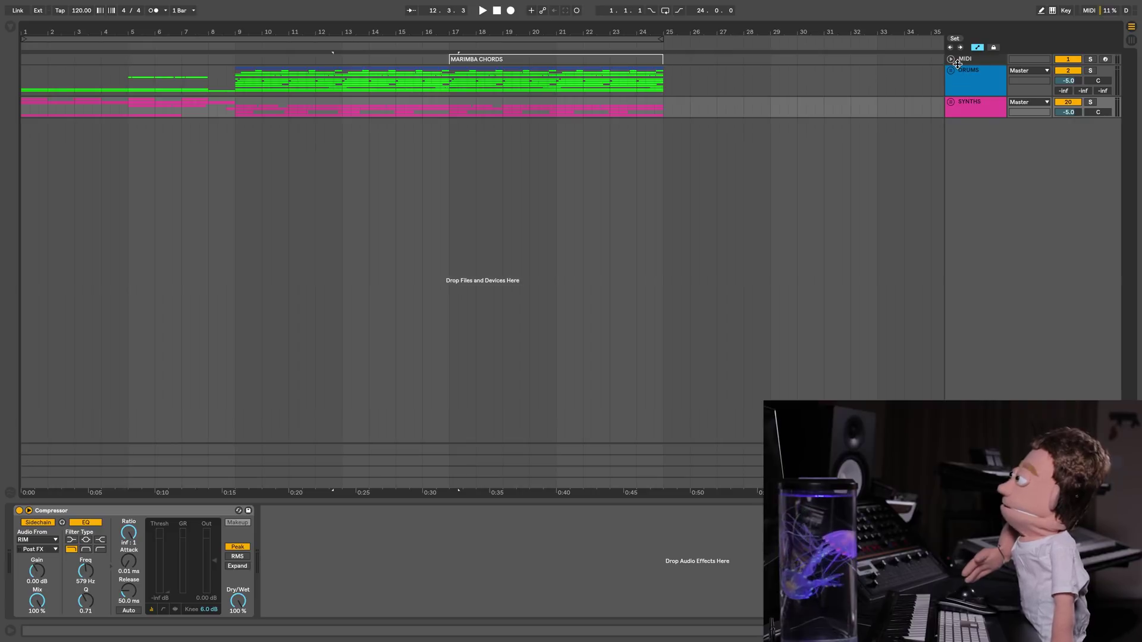
- Unfold DRUMS and load the 808 and KICK MARIMBA CHORDS clips together in the note editor
left_click(951, 70)
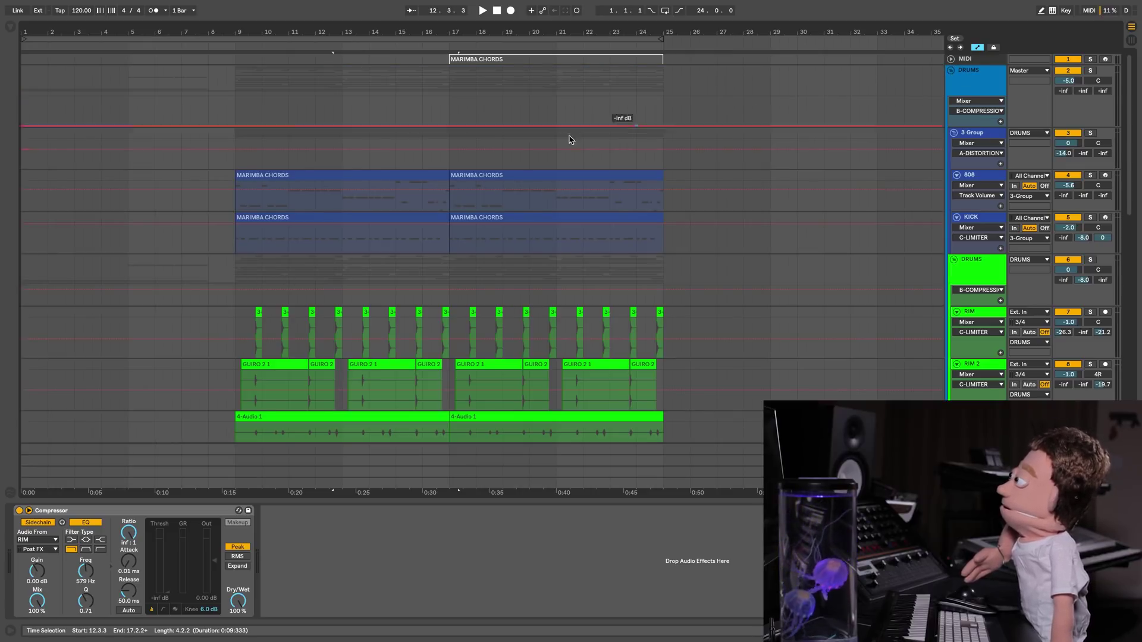
left_click(314, 179)
left_click(308, 219, "shift")
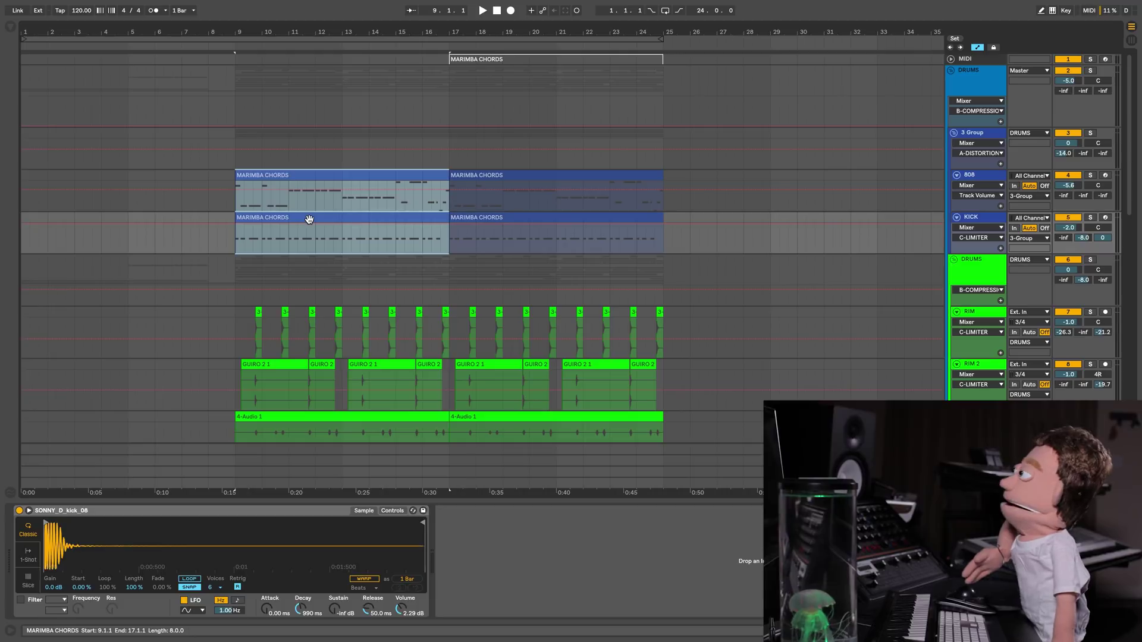
double_click(309, 220)
left_click(317, 172)
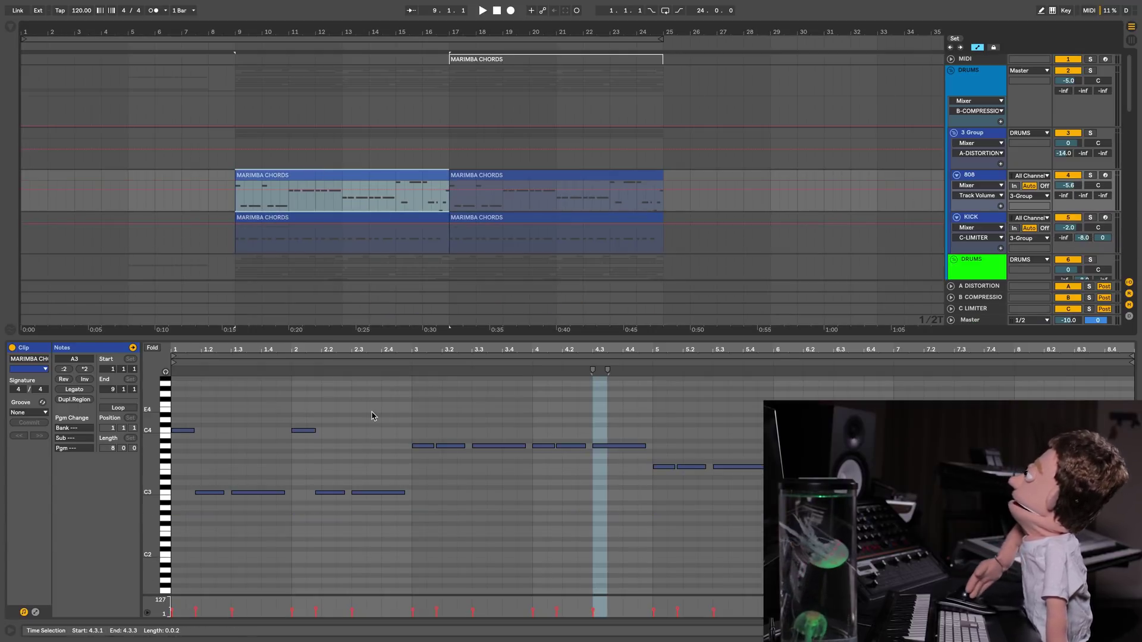
left_click(322, 217)
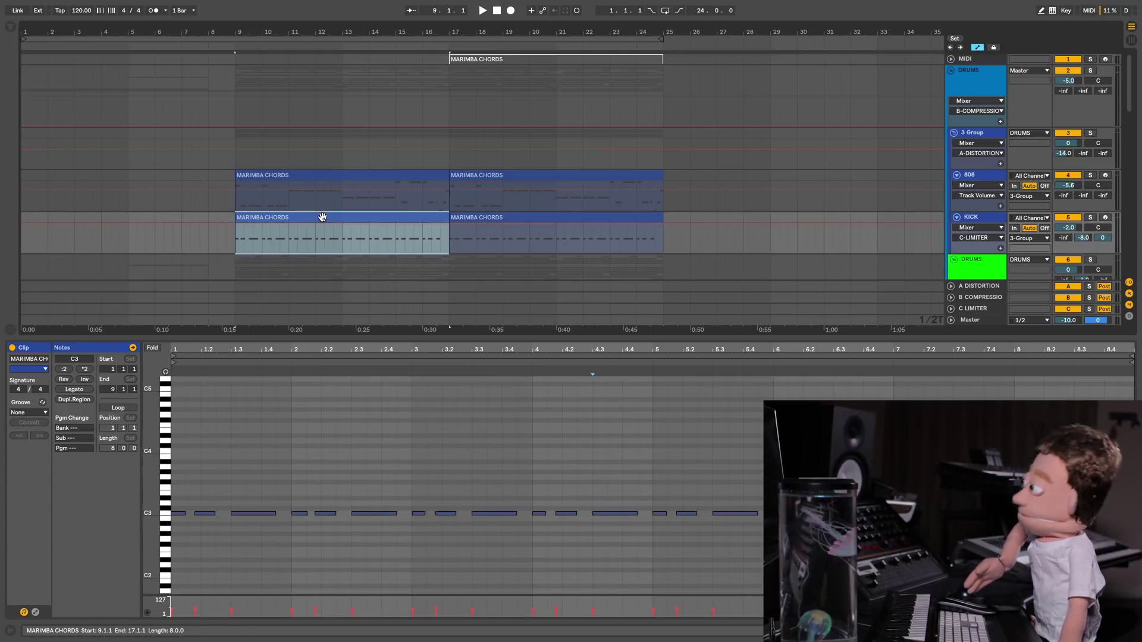
left_click(330, 177, "shift")
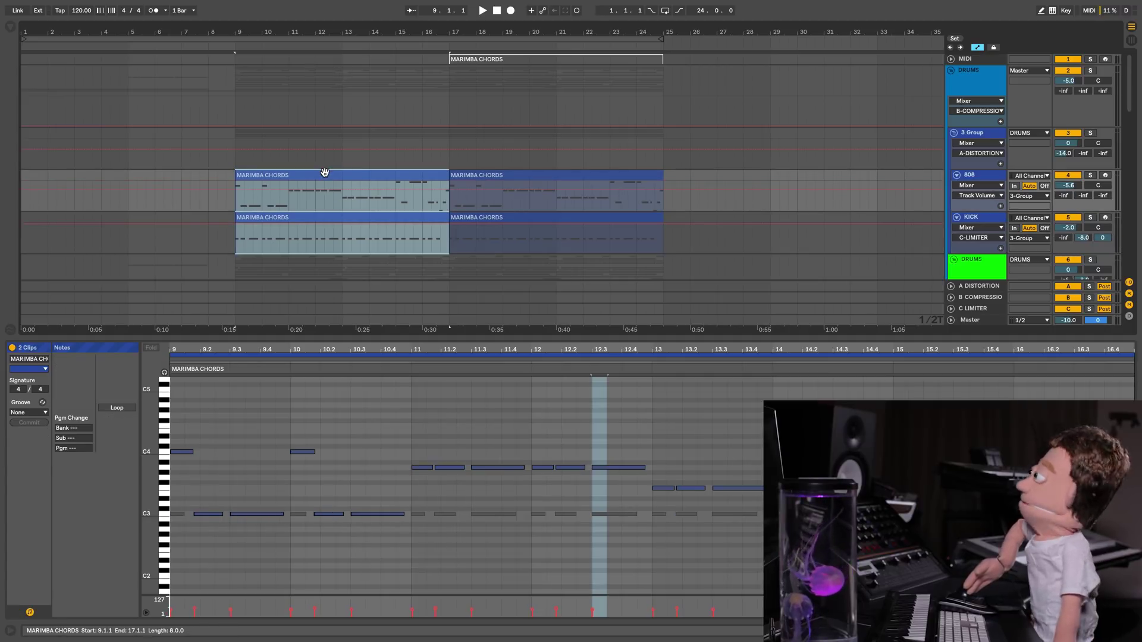
- Select the A3 note near bar 12 and zoom the note editor in around bar 12
left_click(546, 514)
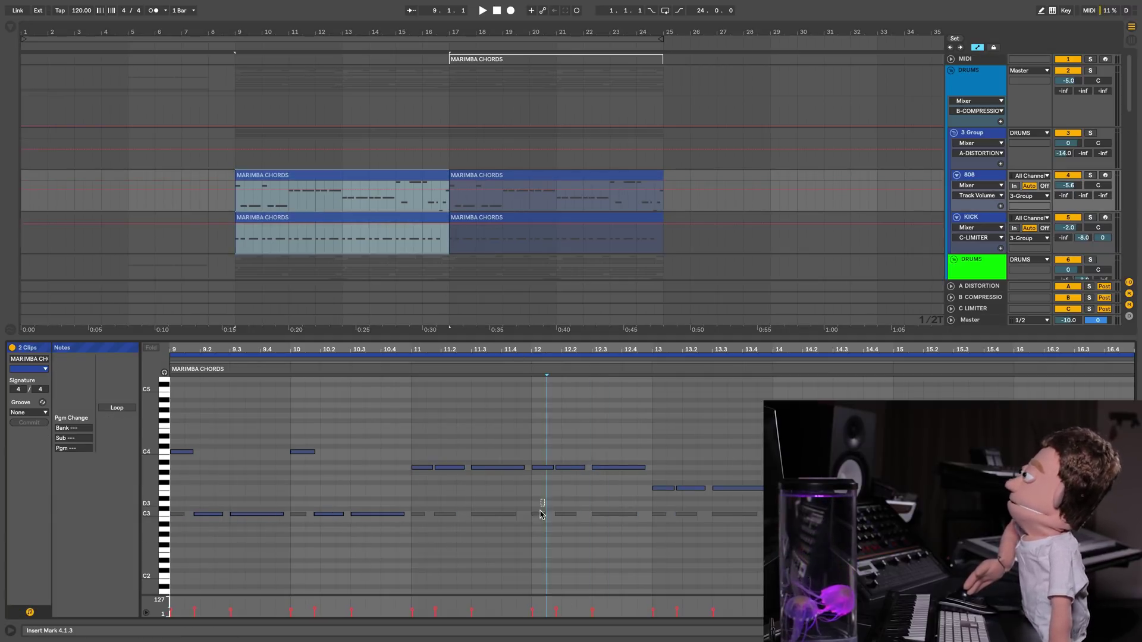
left_click(538, 514)
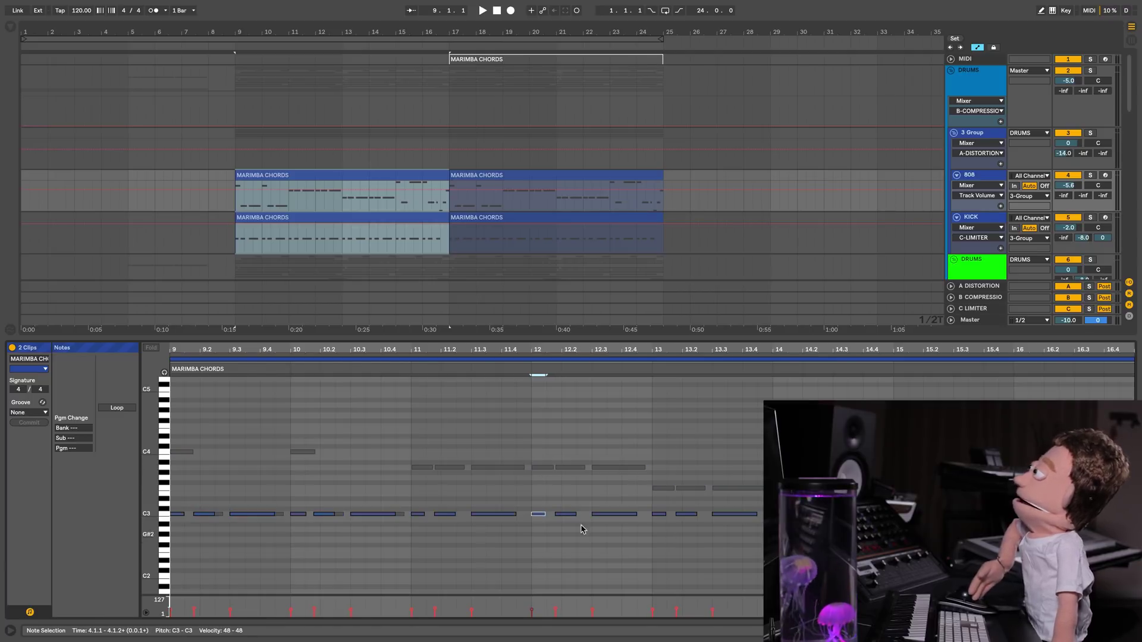
left_click(570, 467)
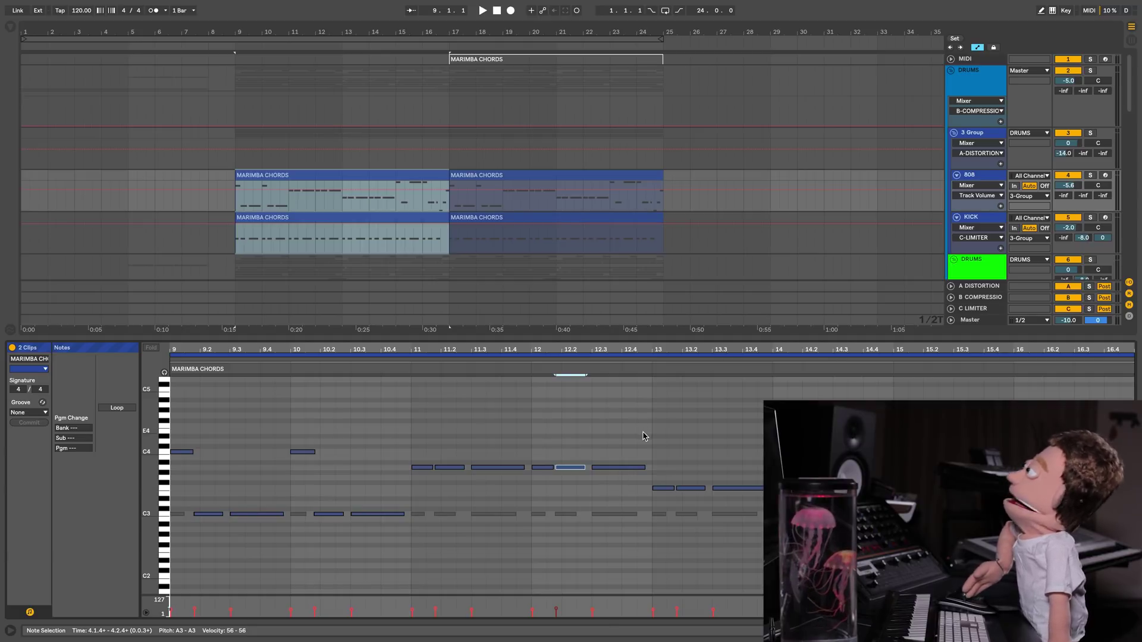
mouse_move(639, 349)
left_mouse_down()
mouse_move(638, 422)
mouse_move(647, 349)
left_mouse_up()
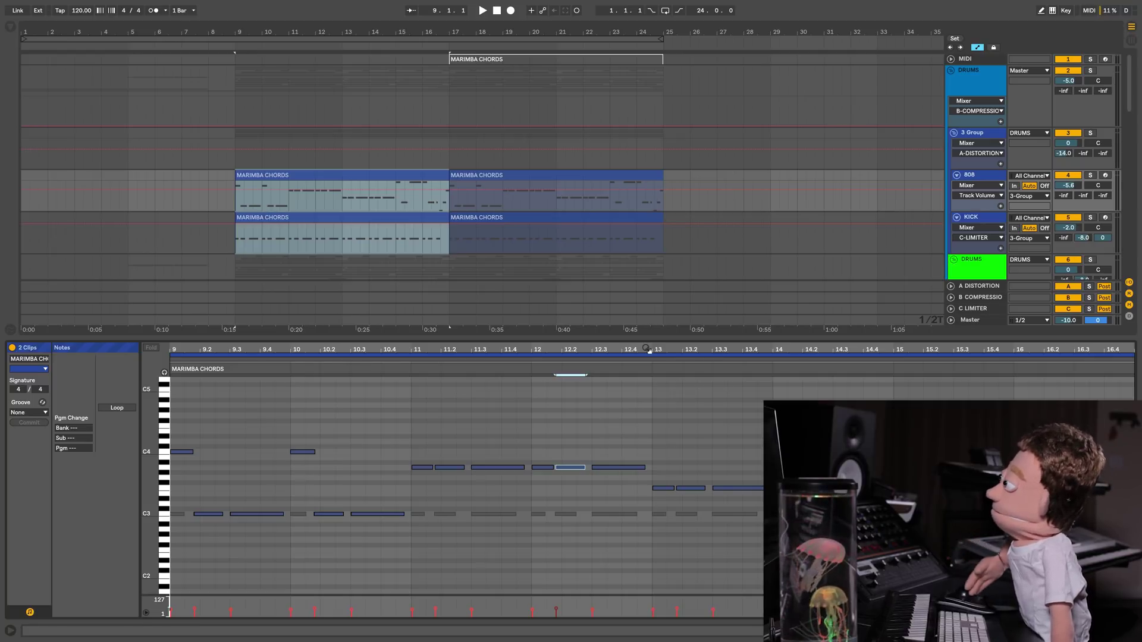
- Fold DRUMS, unfold SYNTHS, select the MARIMBA CHORDS clip and hide the note editor
left_click(950, 71)
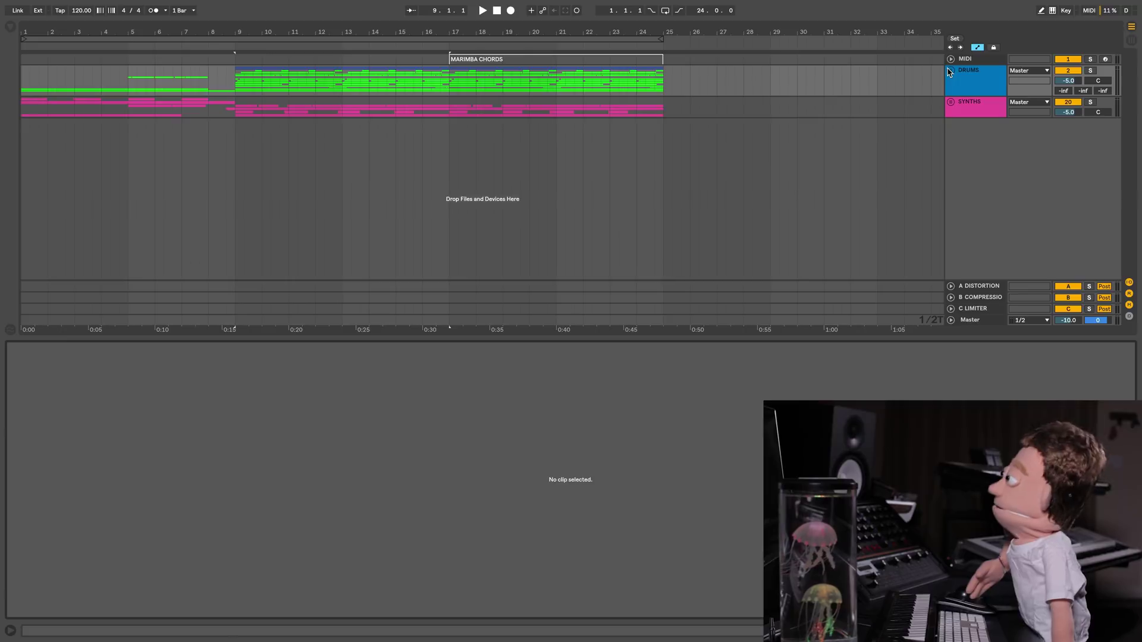
left_click(950, 104)
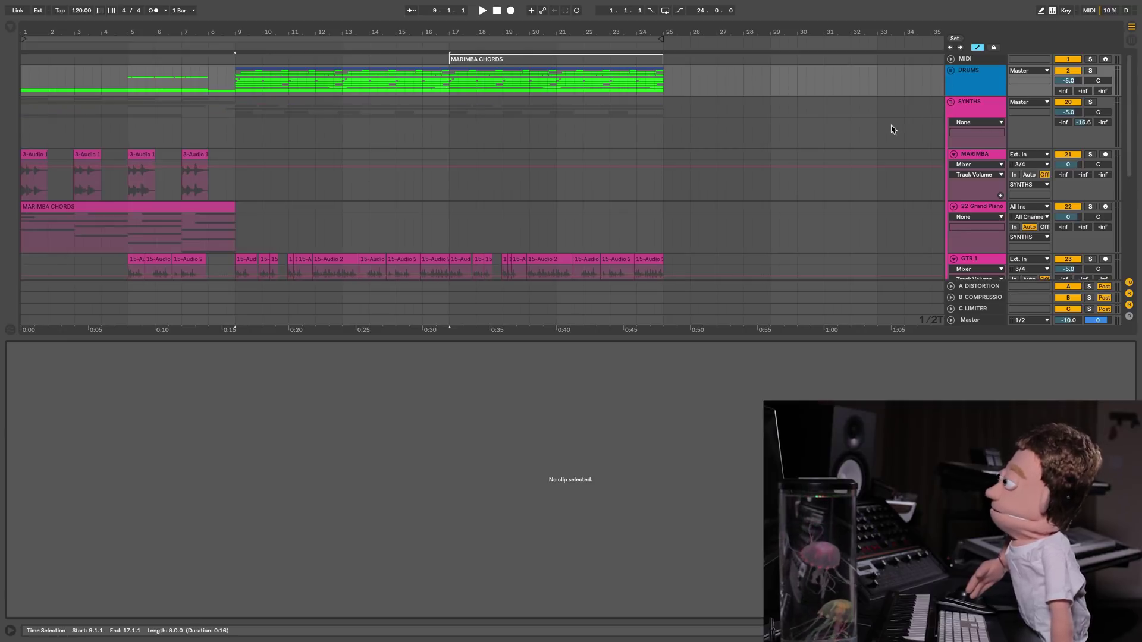
left_click(60, 204)
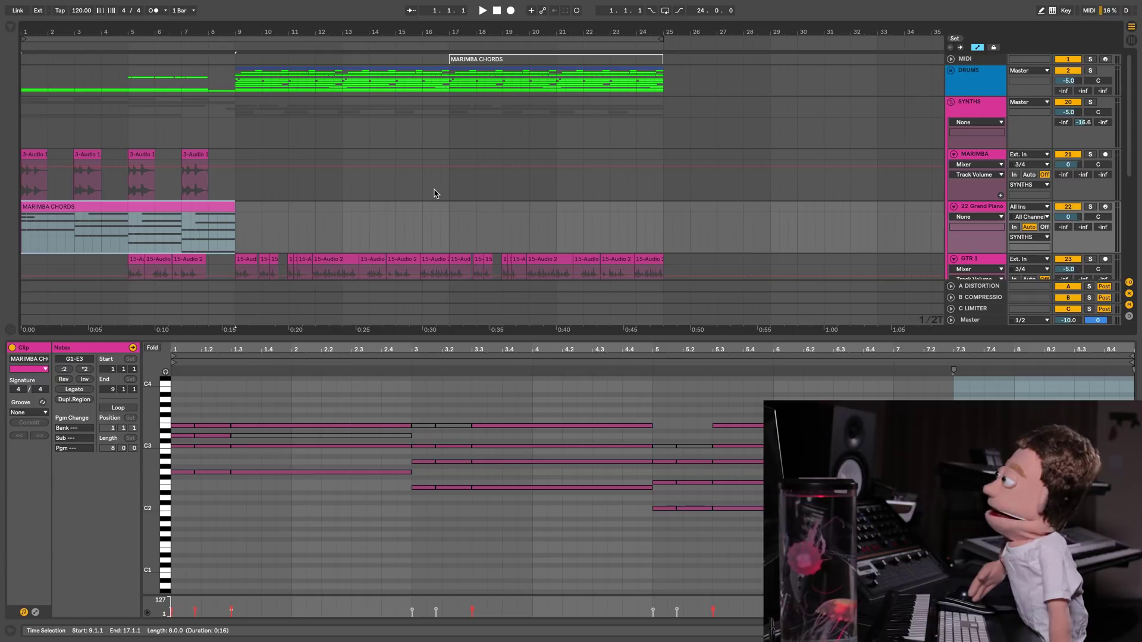
key("super+alt+l")
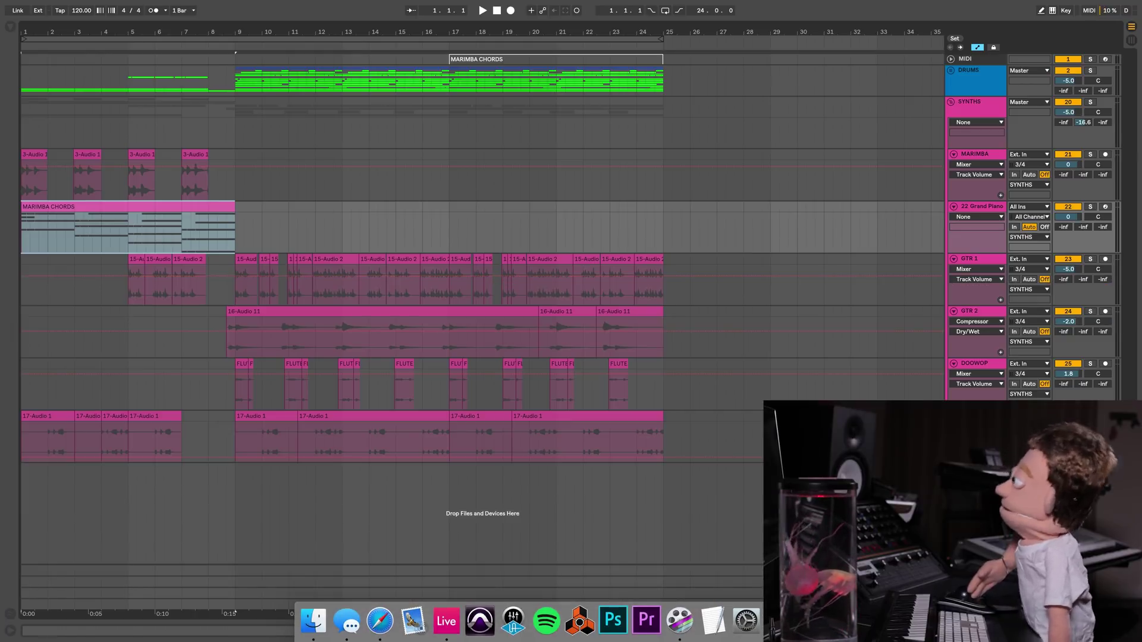
- Solo MARIMBA and 22 Grand Piano together, play the layered chords, then stop
left_click(1090, 155)
key("space")
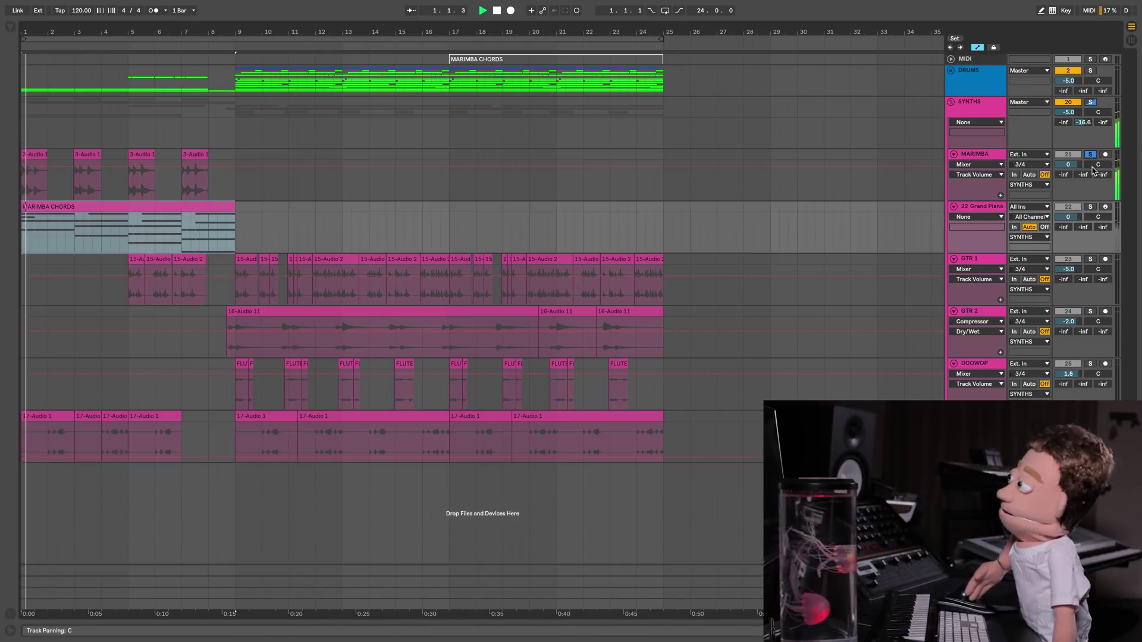
left_click(1090, 206)
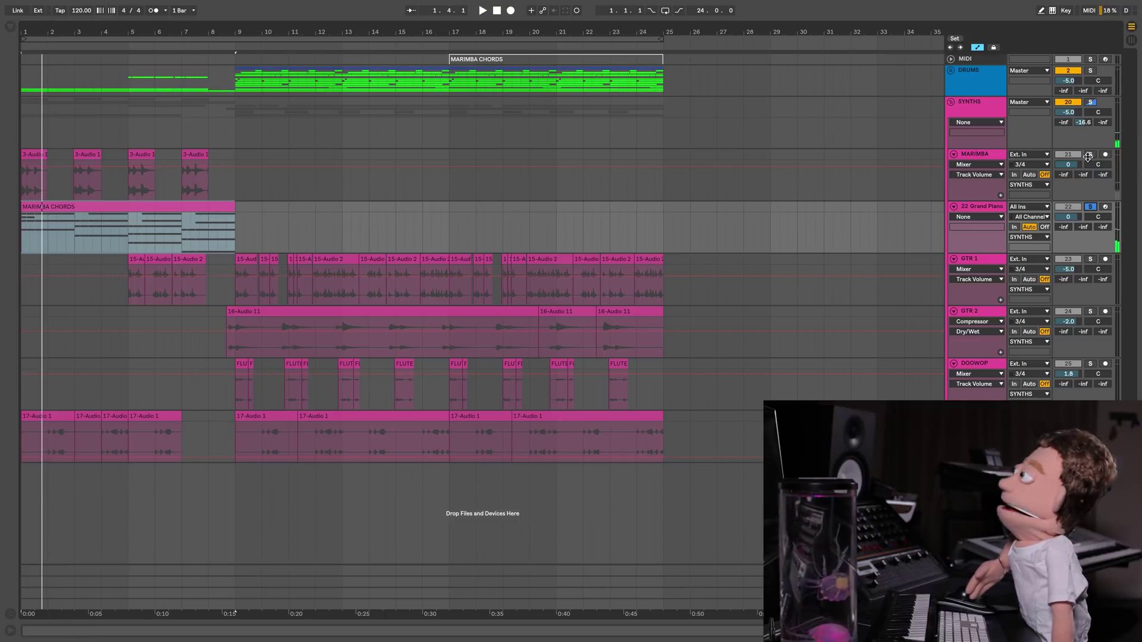
left_click(1090, 154, "super")
left_click(69, 208)
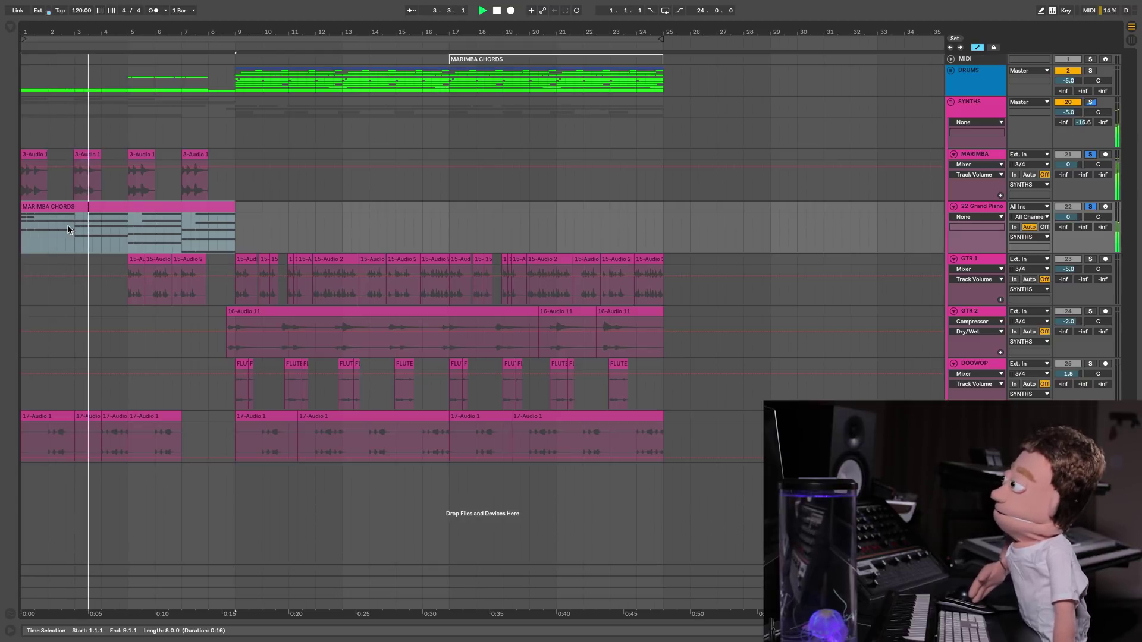
key("space")
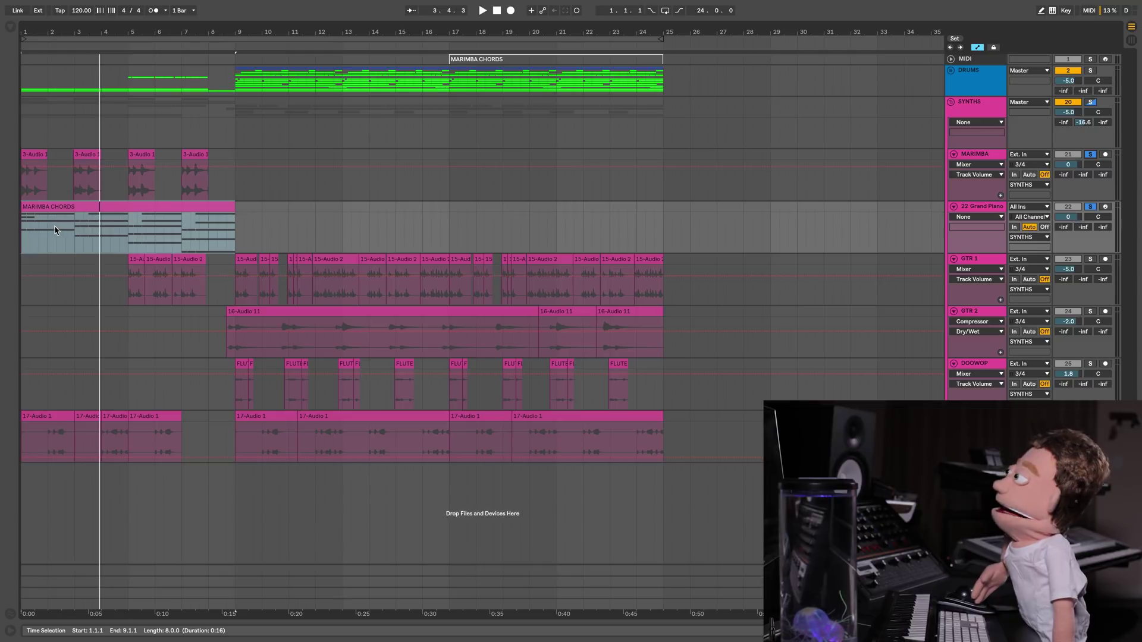
- Set the start point at bar 1, zoom in, and start playback
left_click(22, 243)
key("plus")
key("space")
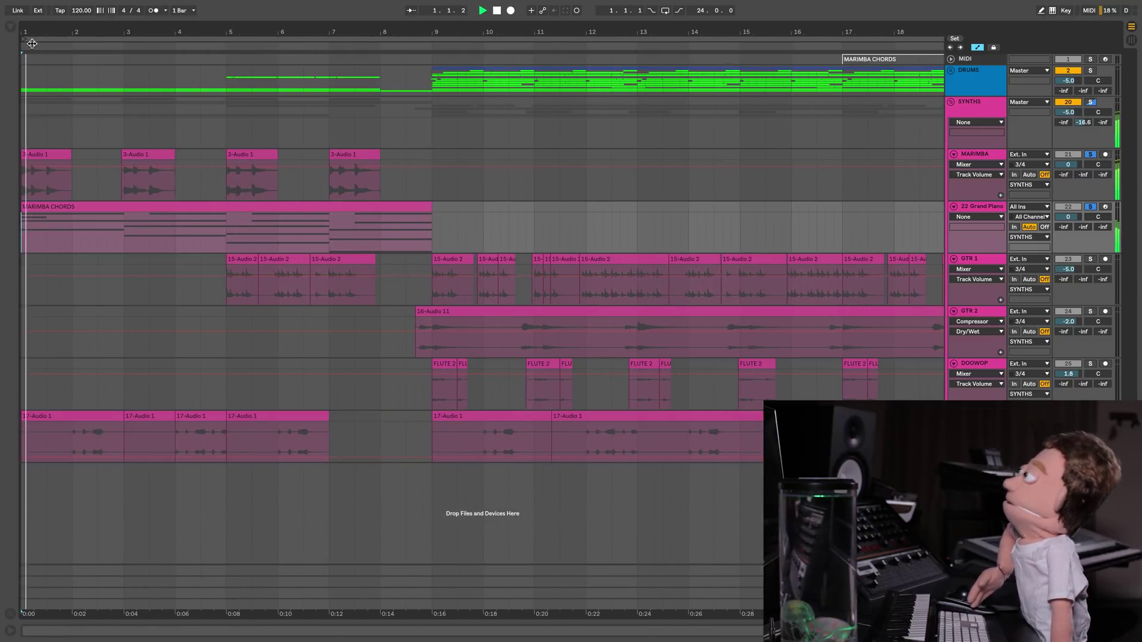
- Restart playback mid-chord at 2.2.2, 1.4.2 and 1.3.3 in MARIMBA CHORDS
left_click(89, 242)
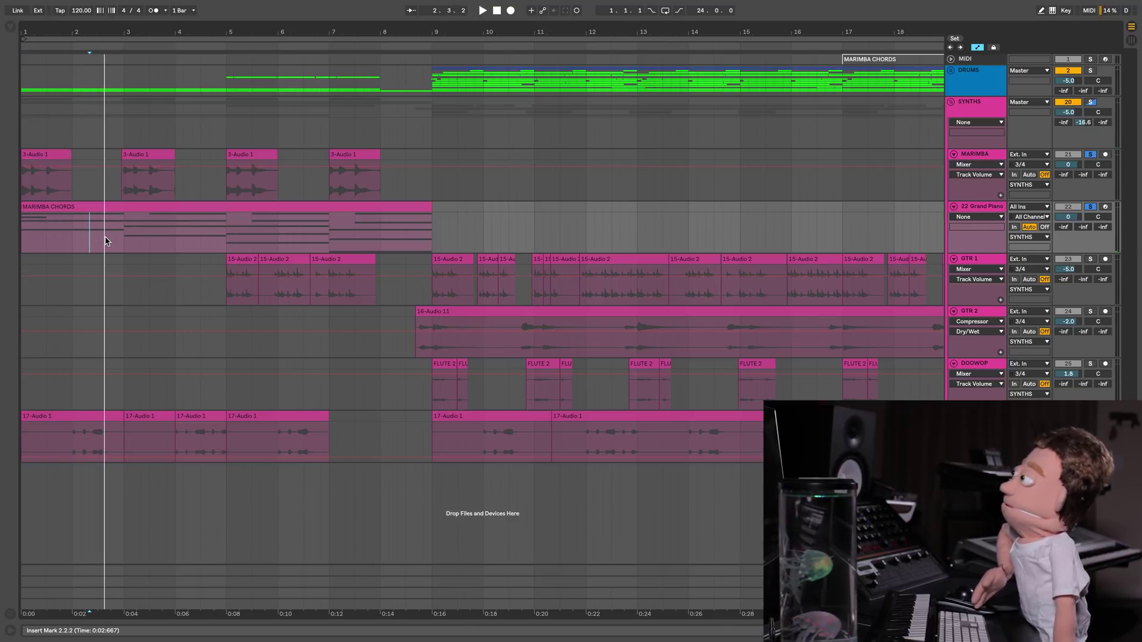
left_click(64, 242)
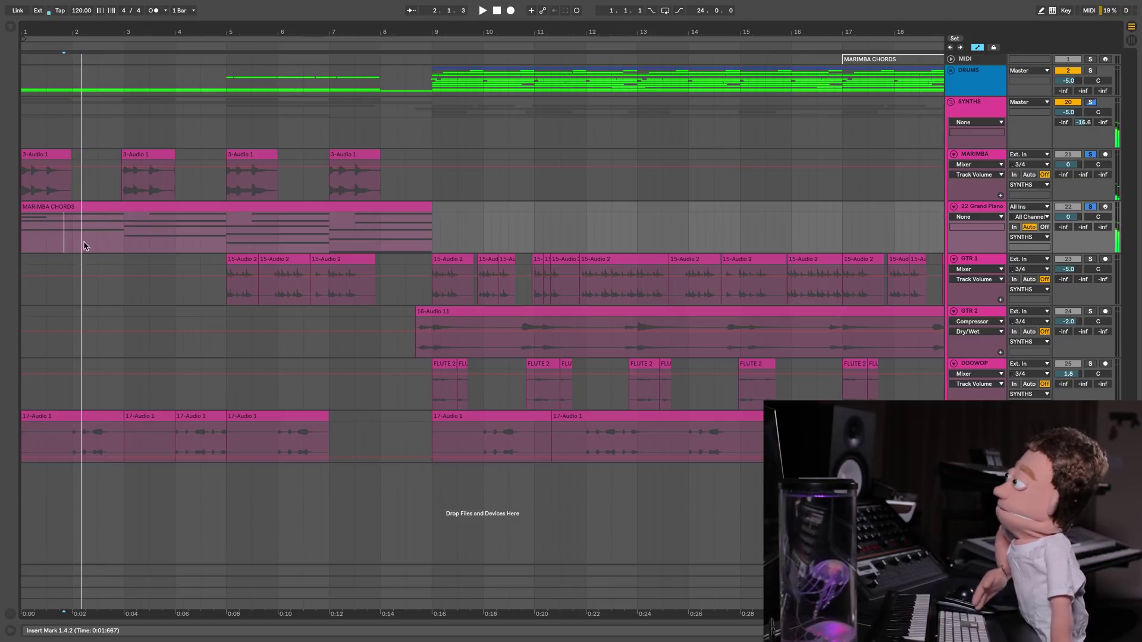
left_click_drag(90, 246, 84, 247)
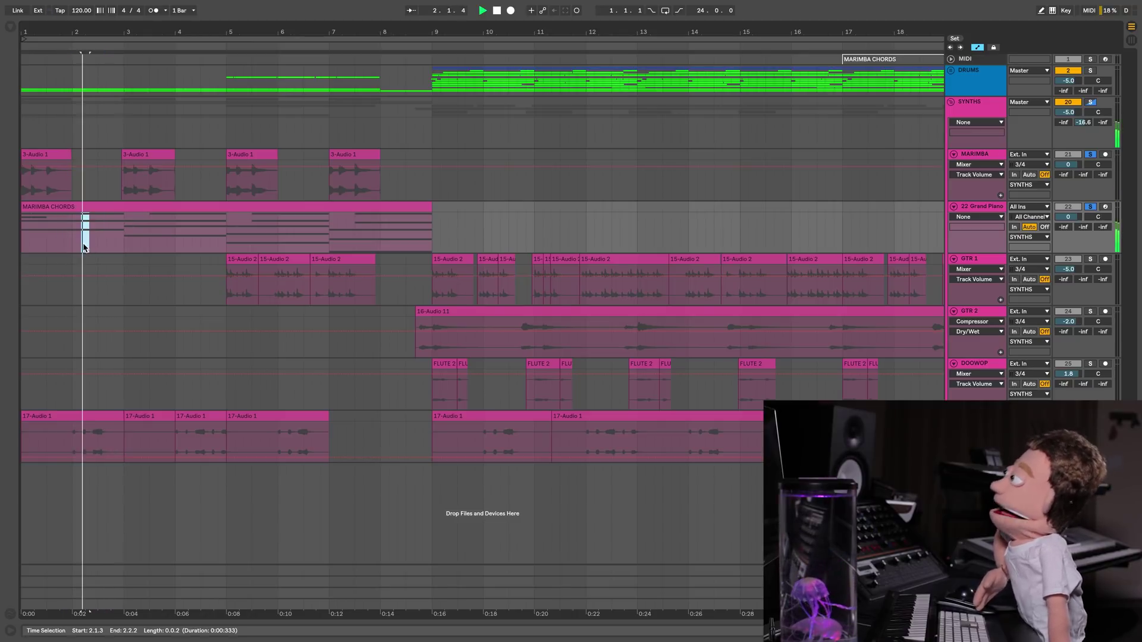
left_click(84, 248)
left_click(53, 245)
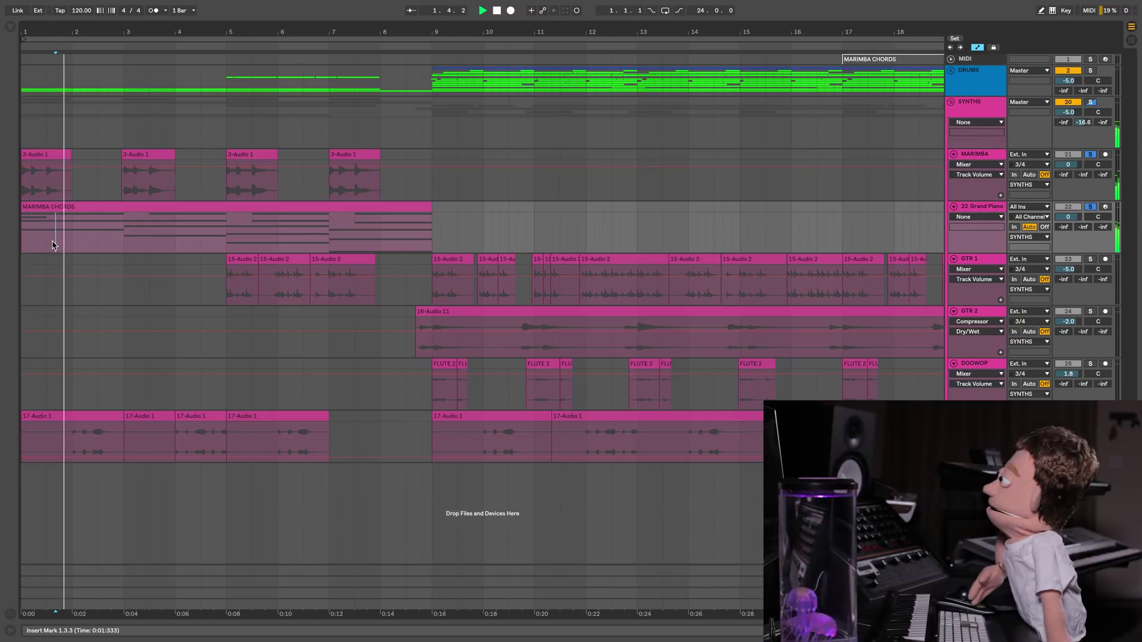